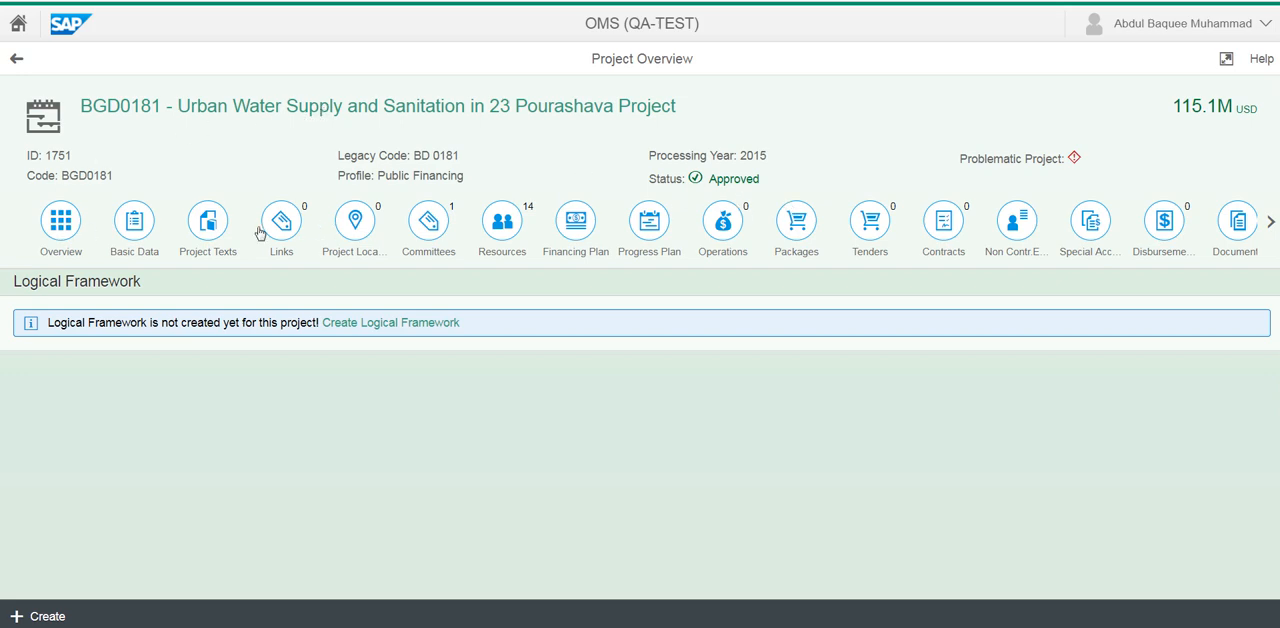
# View the project's basic data and project texts, and open its logical framework
pyautogui.click(125, 233)
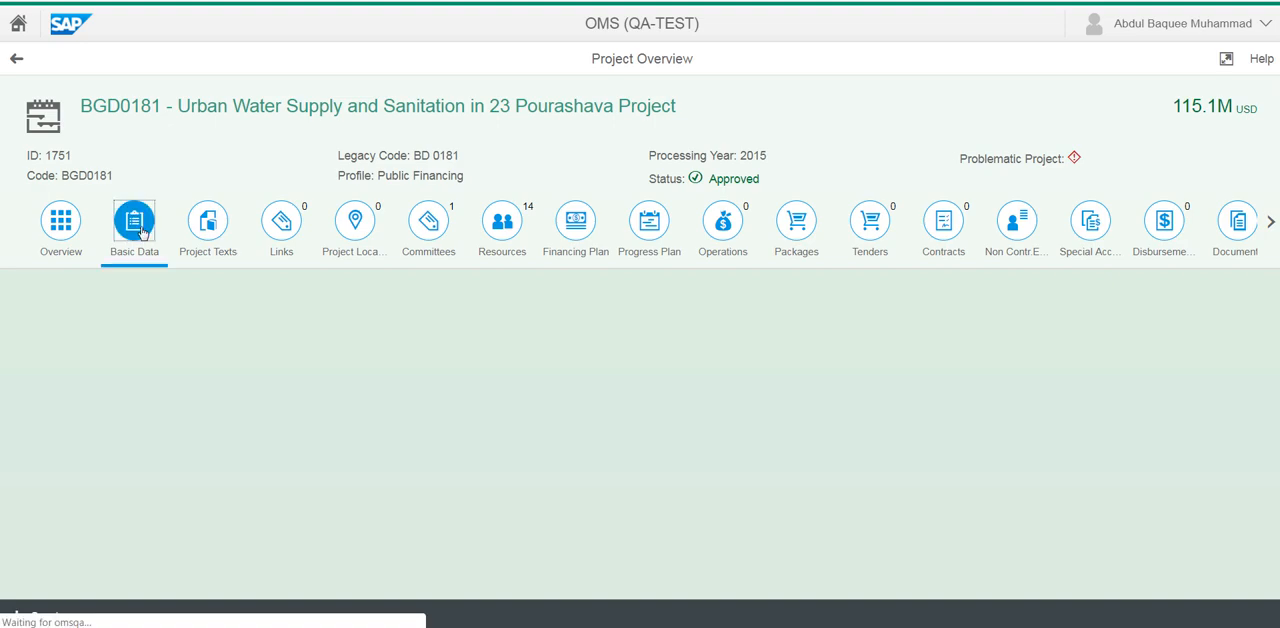
pyautogui.click(220, 226)
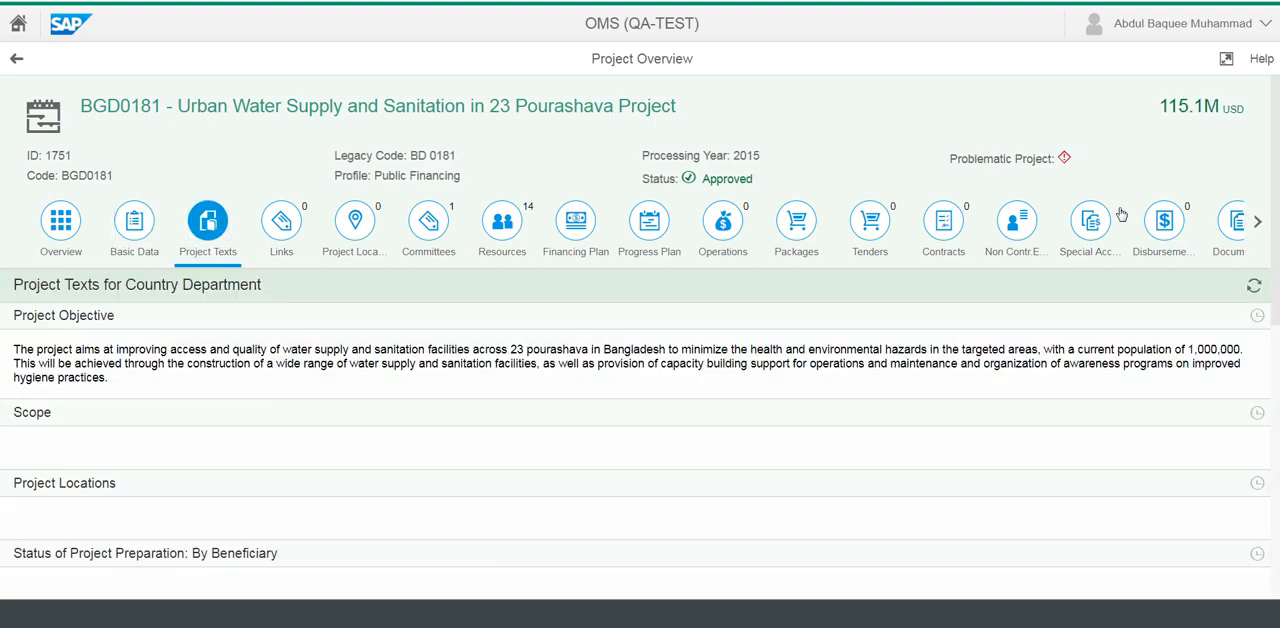
pyautogui.click(1256, 224)
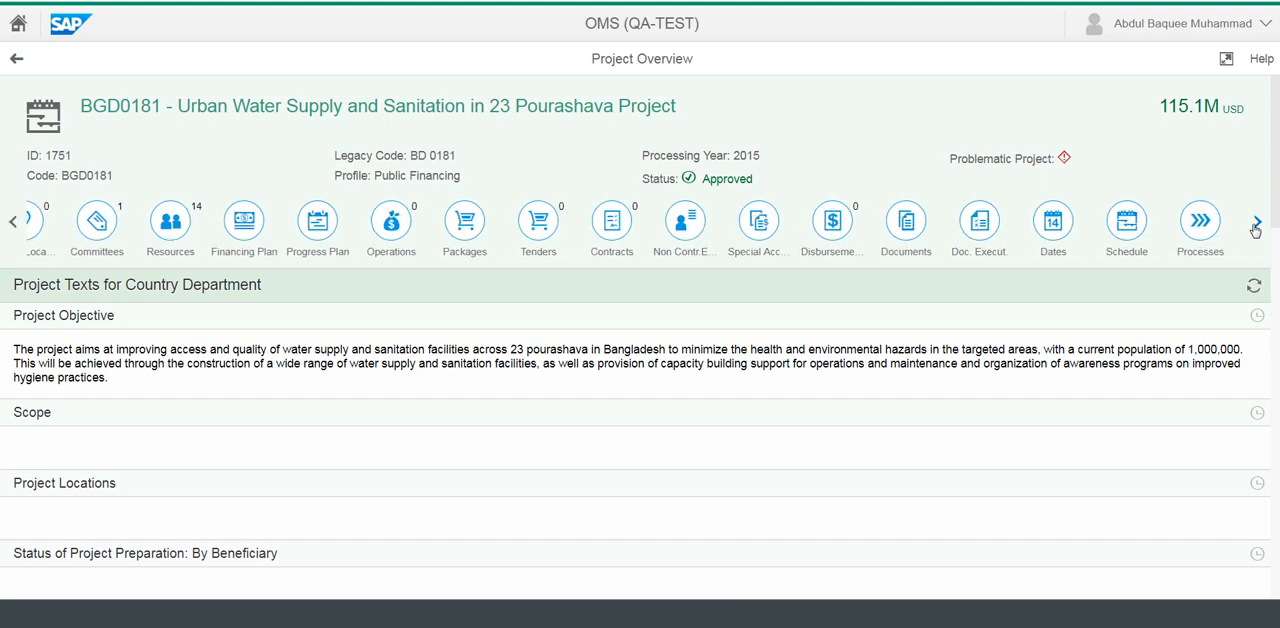
pyautogui.click(1257, 224)
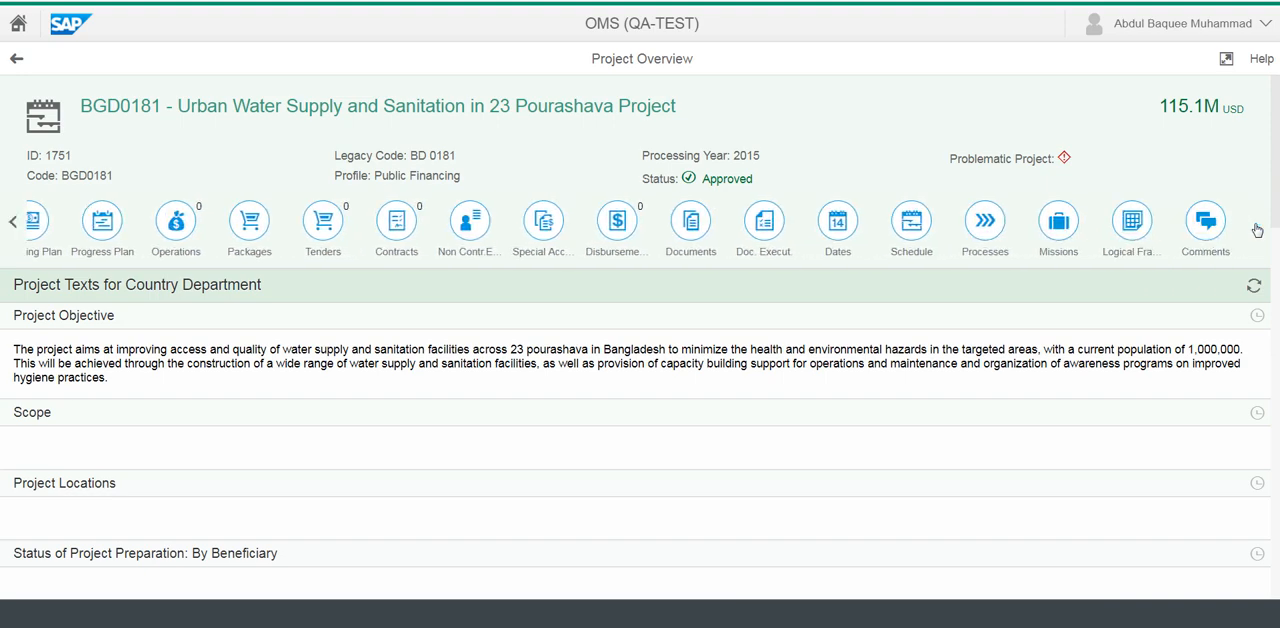
pyautogui.click(1134, 226)
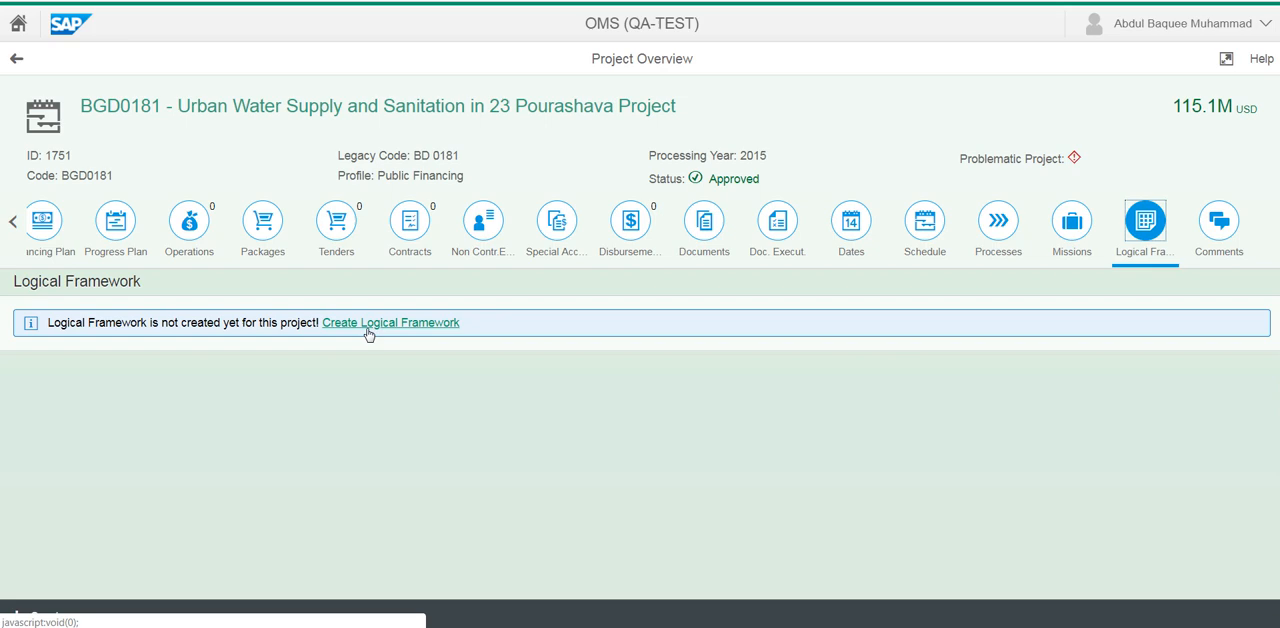
# Examine the list of team members assigned to the project as resources
pyautogui.click(11, 226)
pyautogui.click(11, 226)
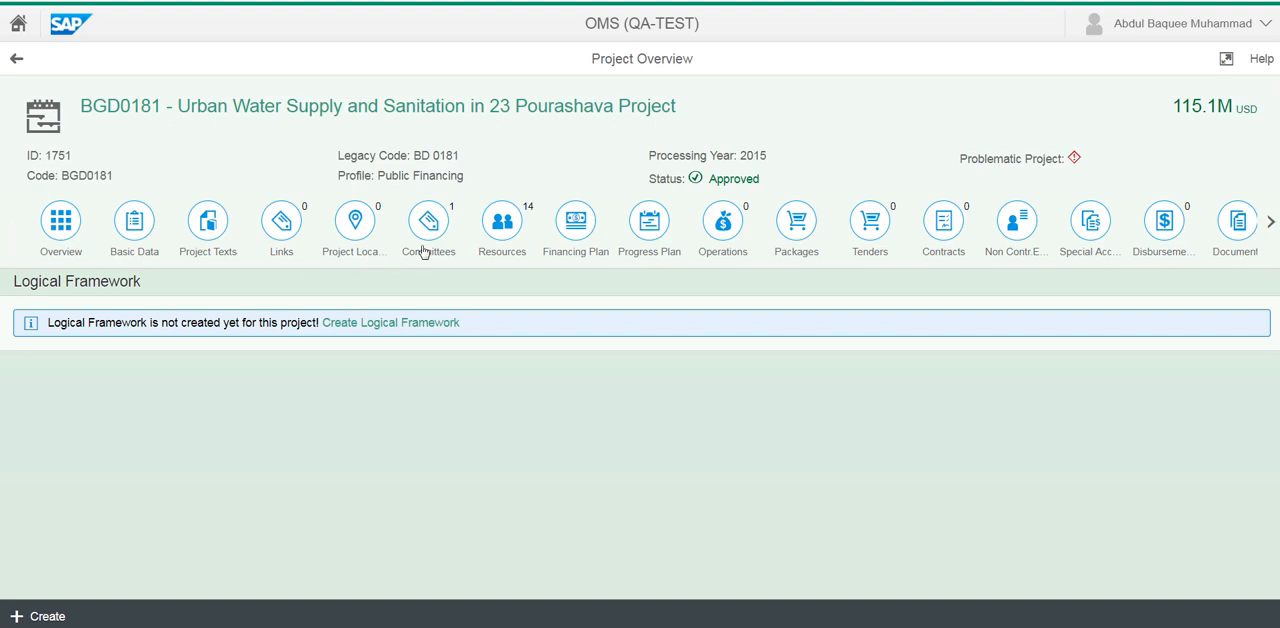
pyautogui.click(501, 248)
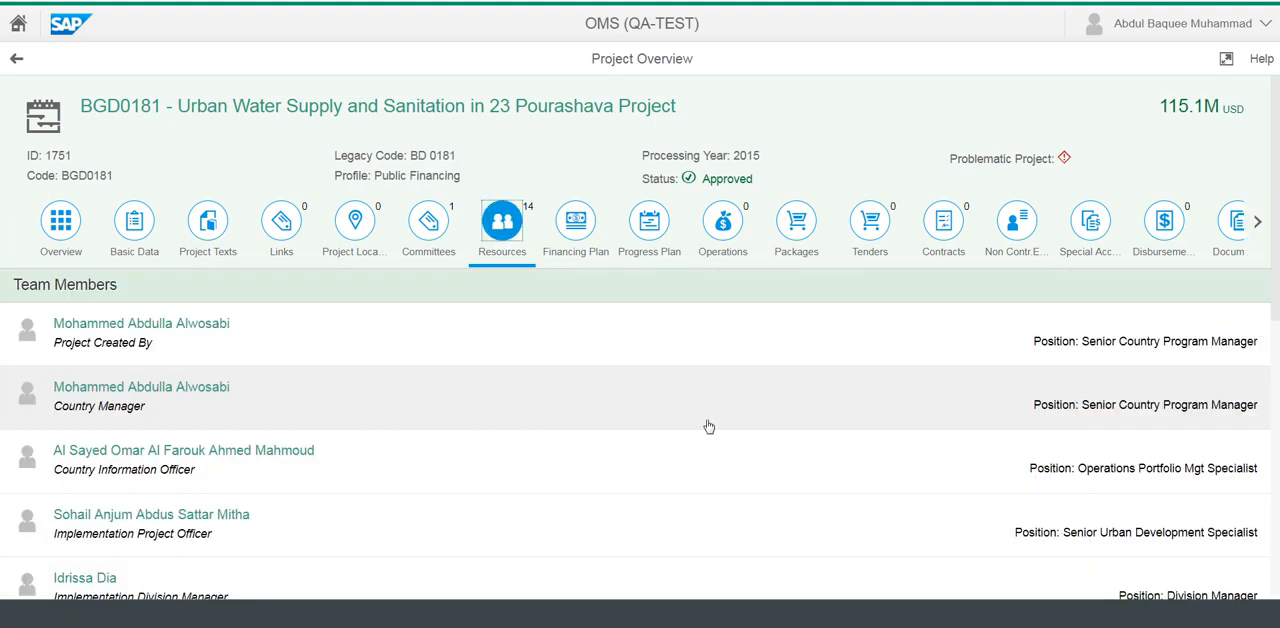
pyautogui.scroll(-2, 735, 407)
pyautogui.scroll(-4, 715, 400)
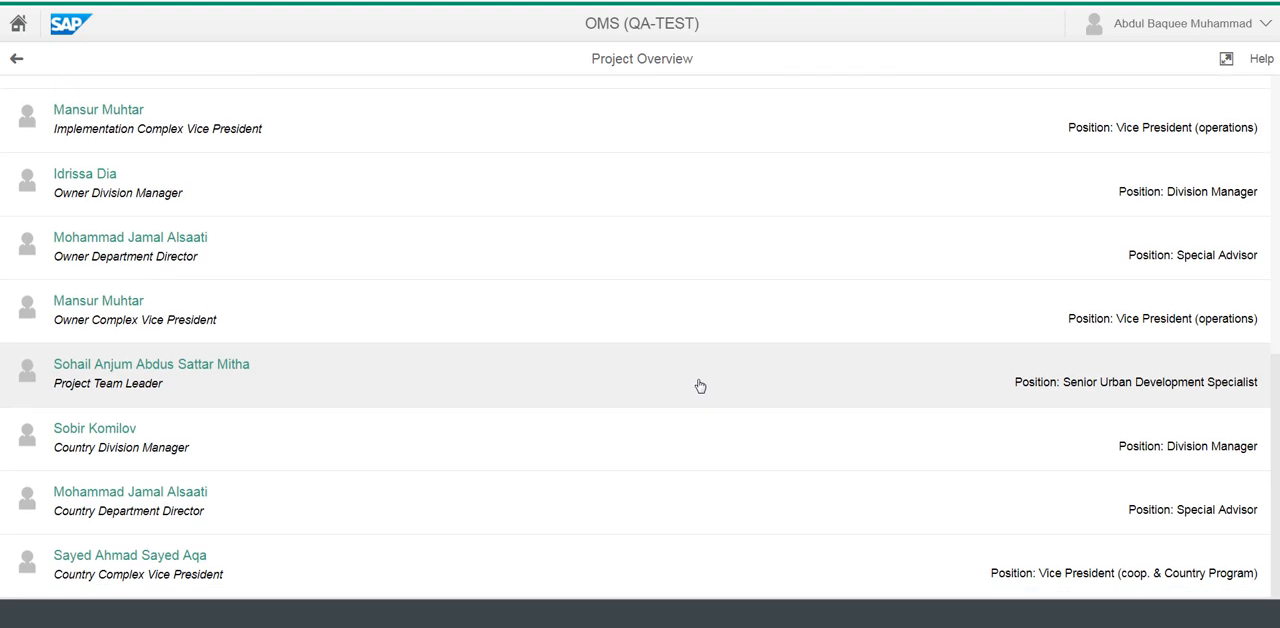
pyautogui.scroll(6, 680, 376)
pyautogui.scroll(2, 674, 371)
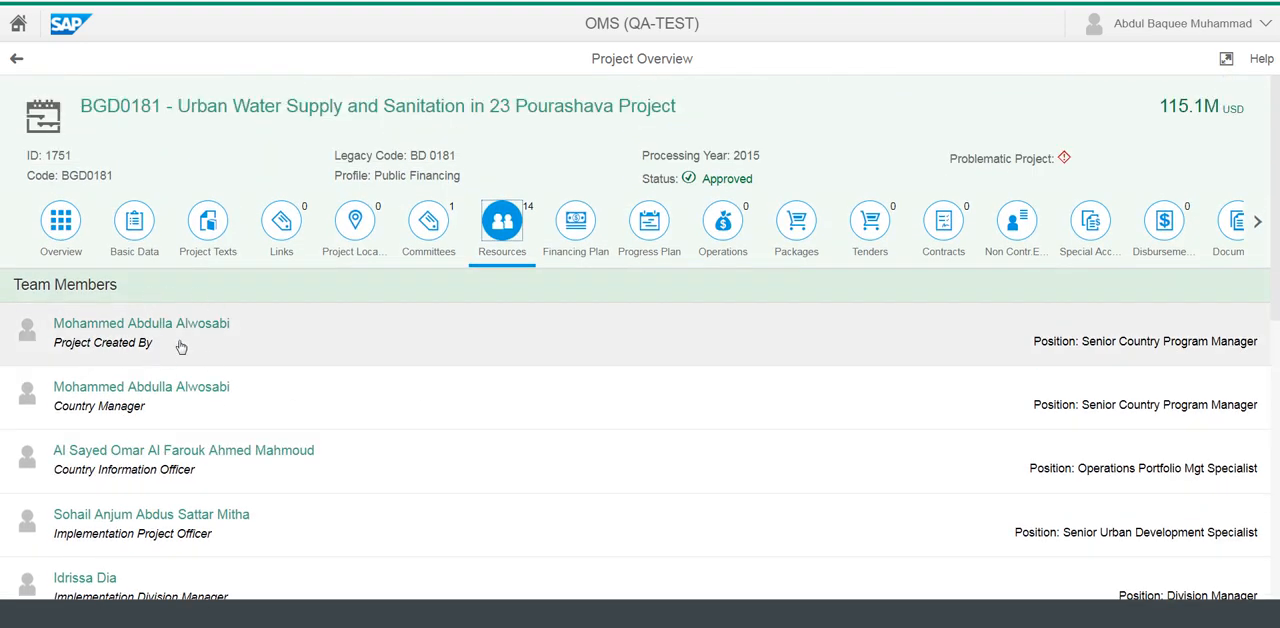
# Return to the project's logical framework and start creating a new one
pyautogui.click(1259, 226)
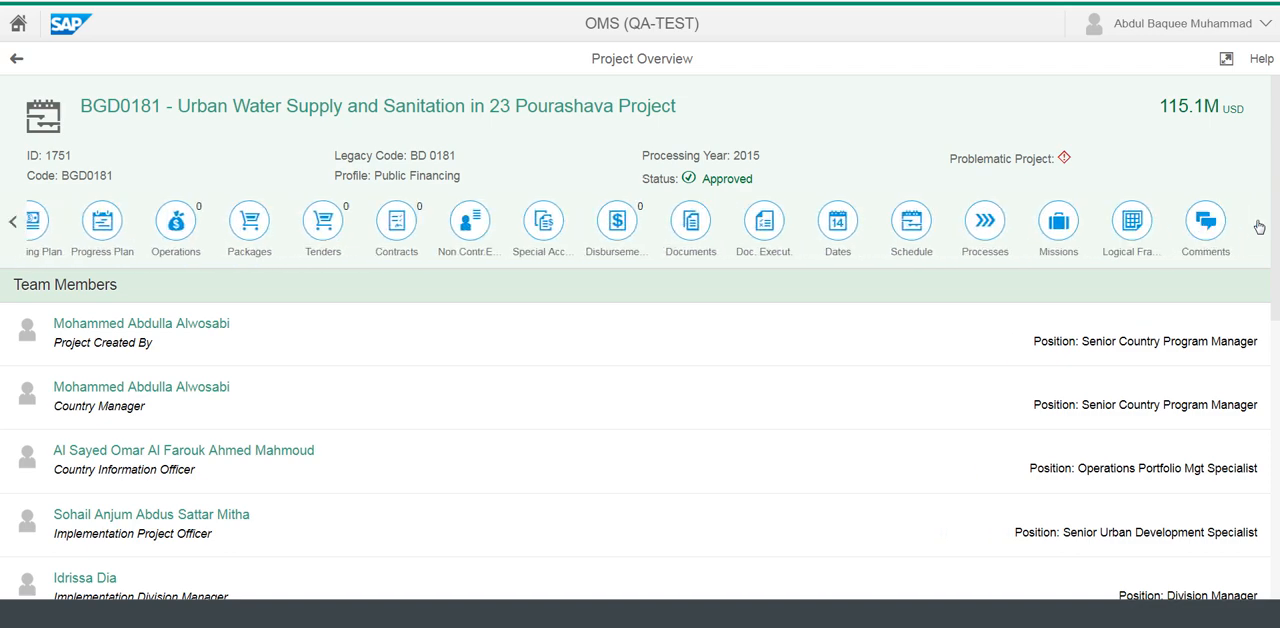
pyautogui.click(1132, 224)
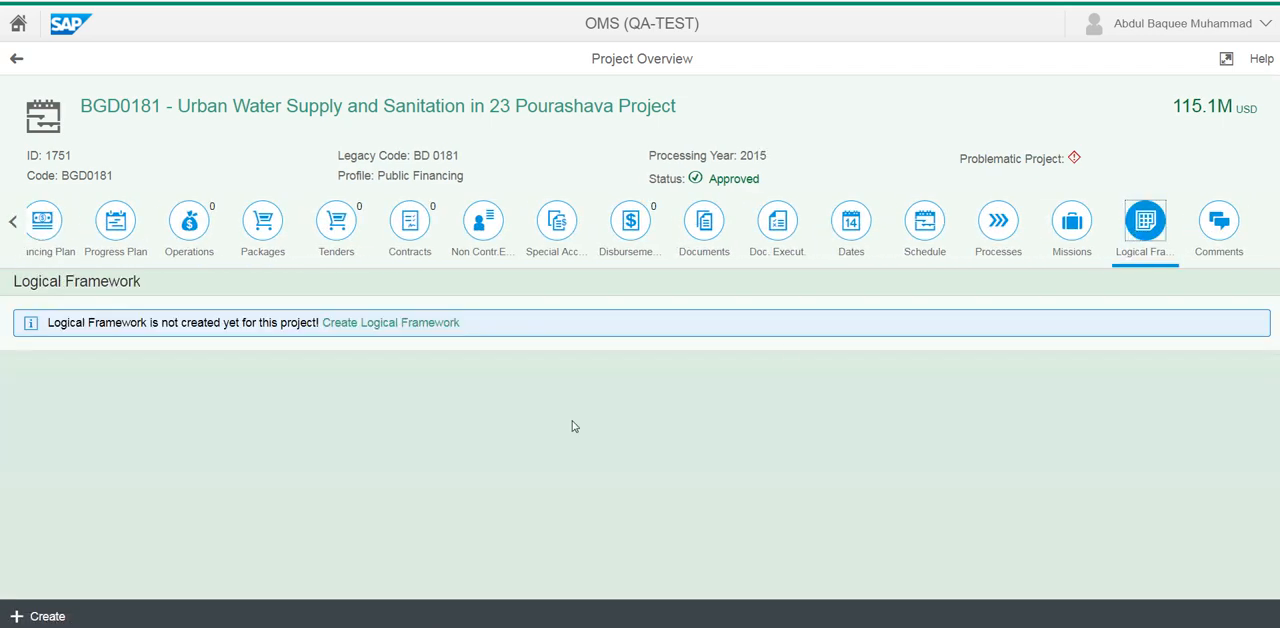
pyautogui.click(409, 323)
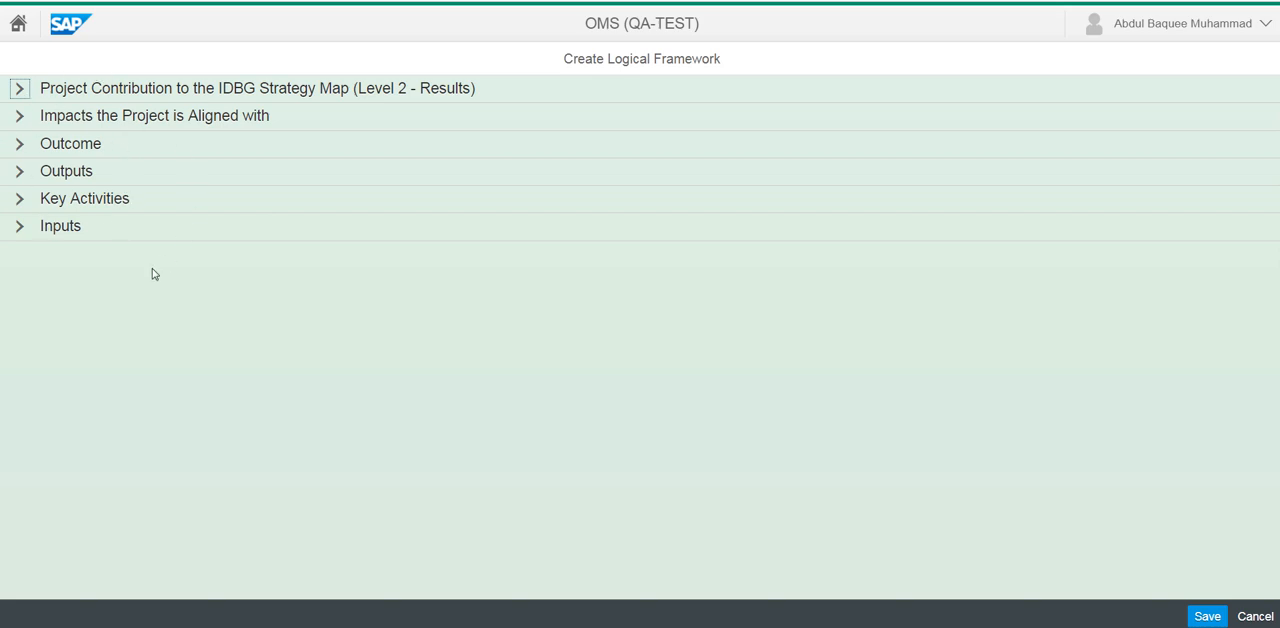
# Examine the IDBG Strategy Map contribution, Impacts and Outcome sections of the new logical framework
pyautogui.click(21, 89)
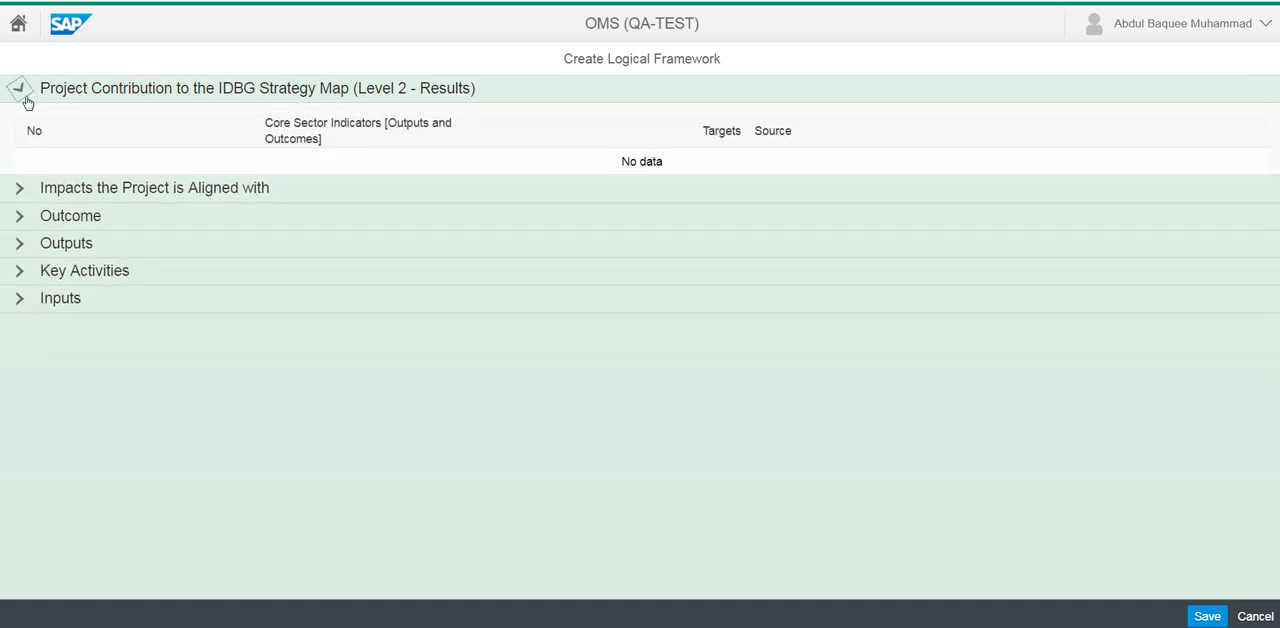
pyautogui.click(21, 90)
pyautogui.click(21, 117)
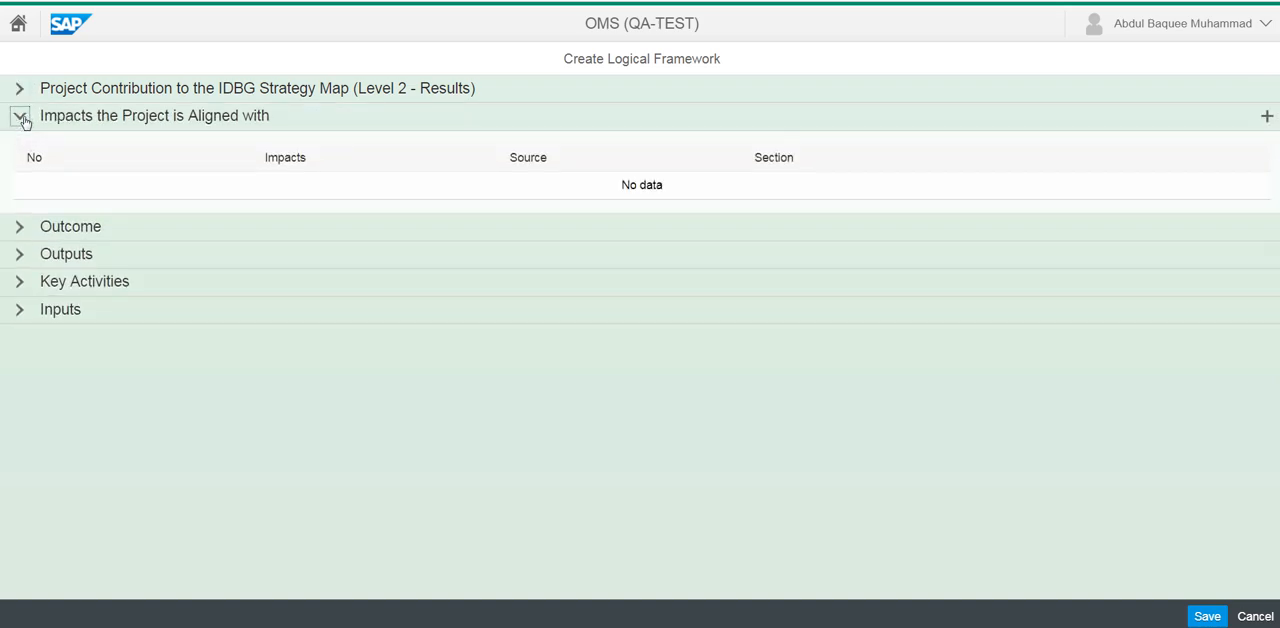
pyautogui.click(21, 117)
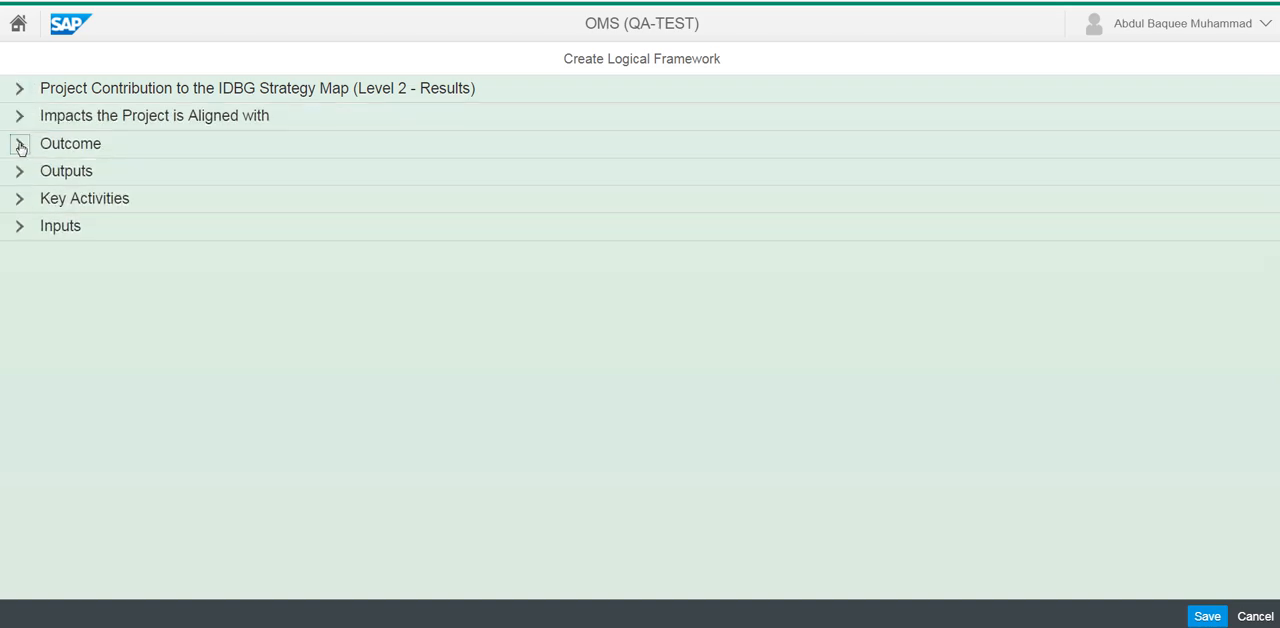
pyautogui.click(20, 145)
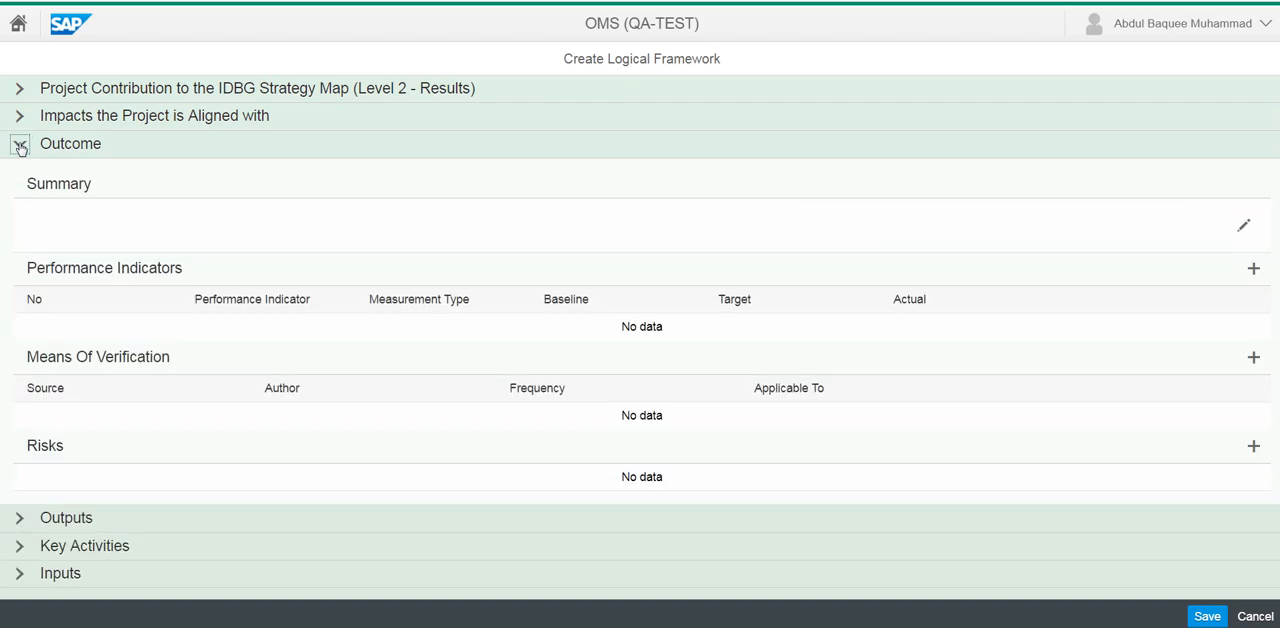
pyautogui.click(20, 145)
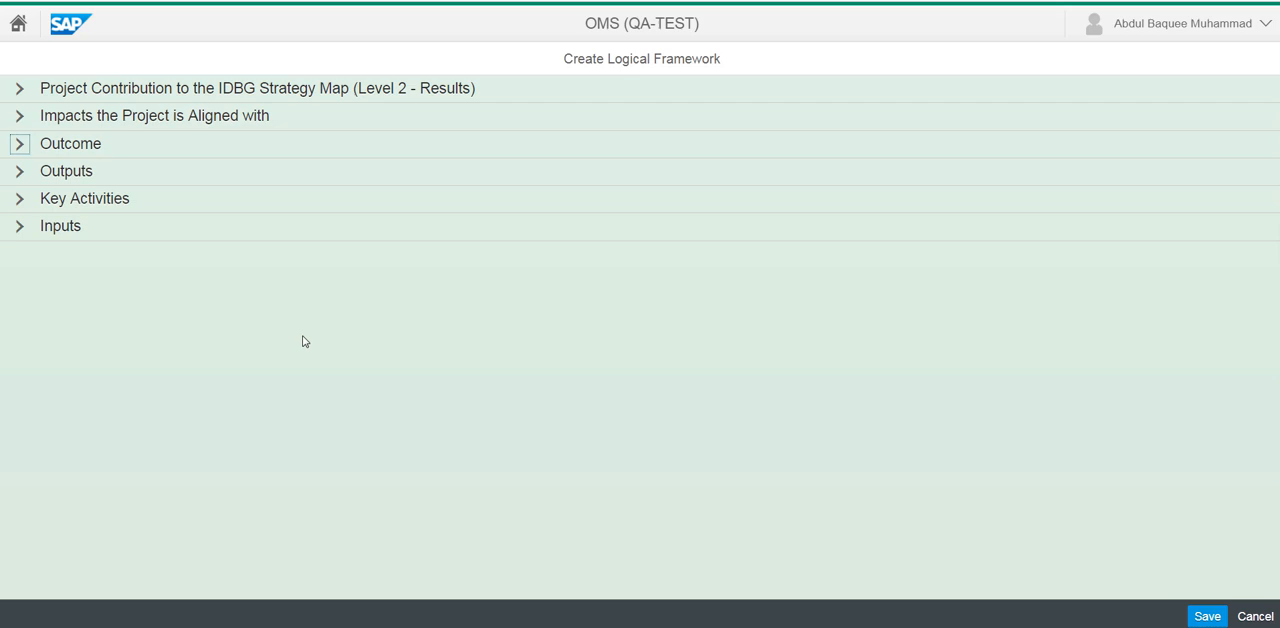
# Save the new logical framework and reopen it after viewing the project's missions
pyautogui.click(1208, 617)
pyautogui.click(1211, 618)
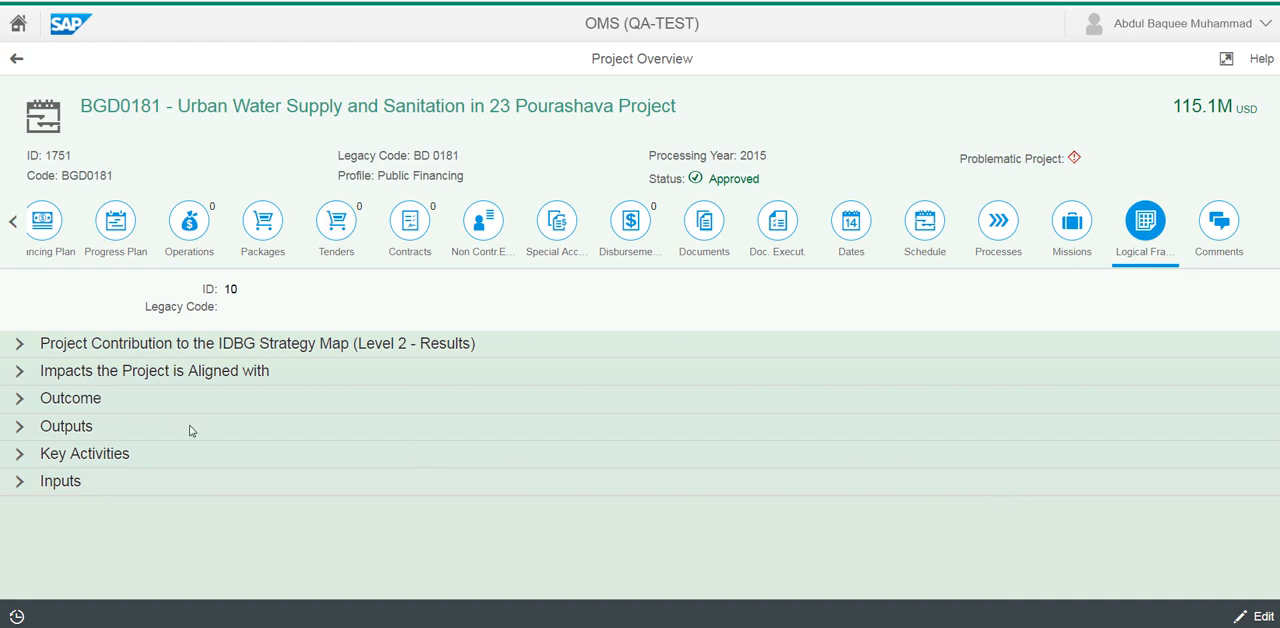
pyautogui.click(1083, 228)
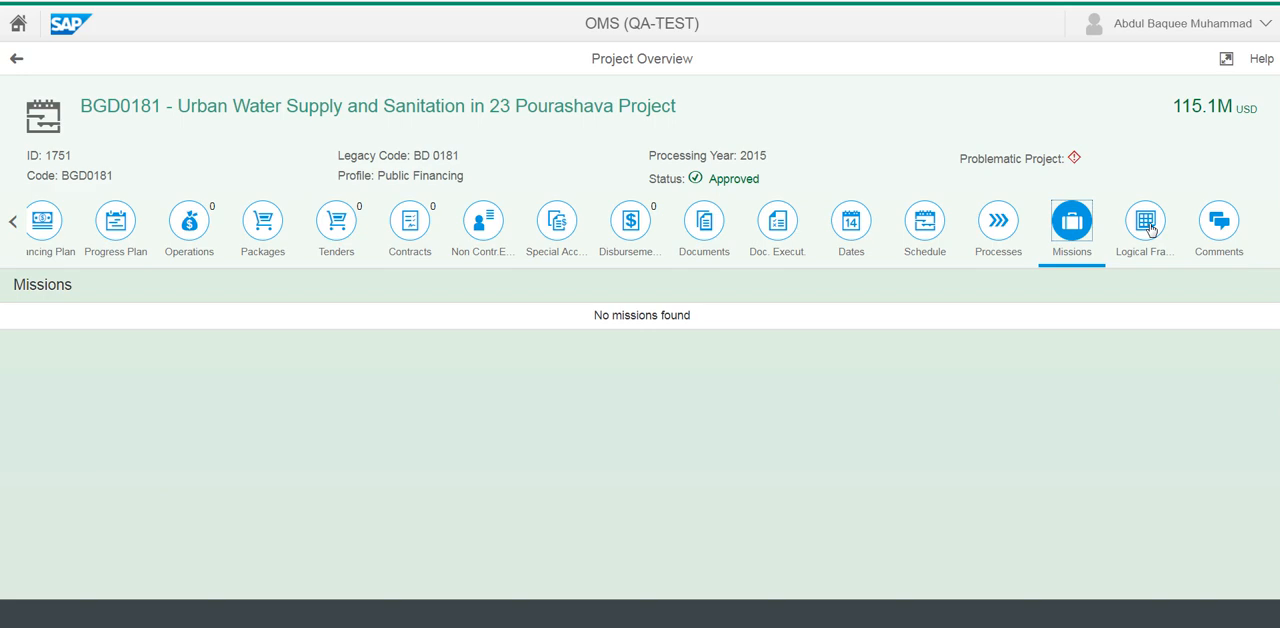
pyautogui.click(1147, 226)
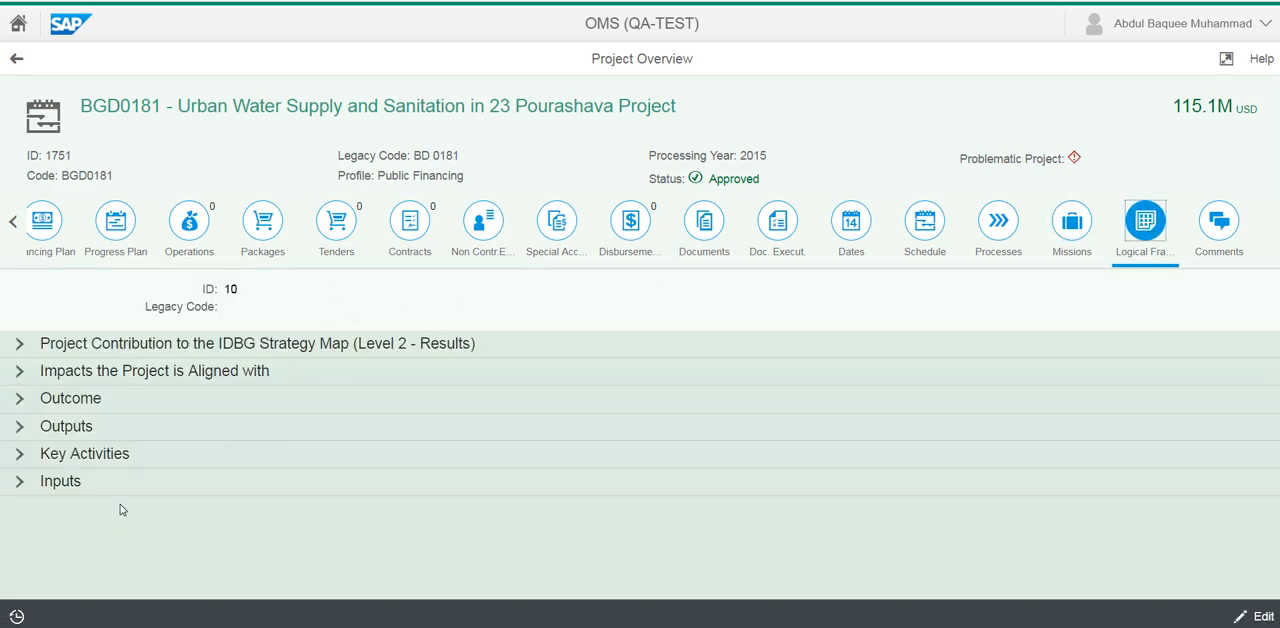
# Examine the Inputs, IDBG Strategy Map contribution and Key Activities sections of the saved logical framework
pyautogui.click(20, 481)
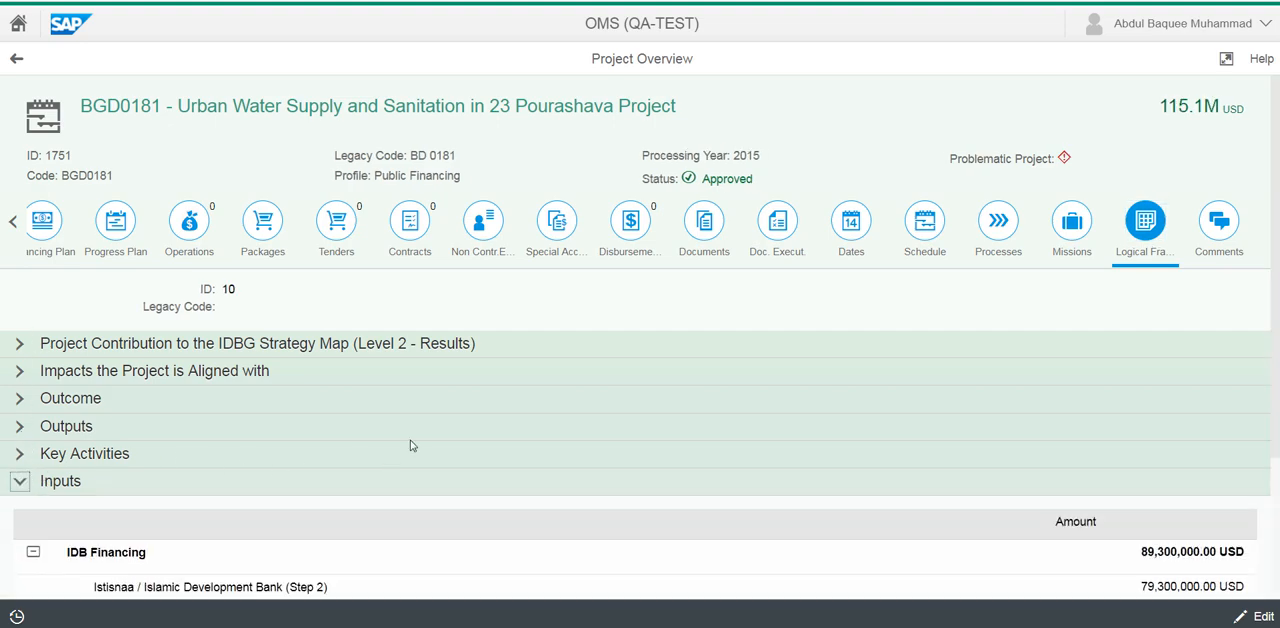
pyautogui.scroll(-3, 410, 445)
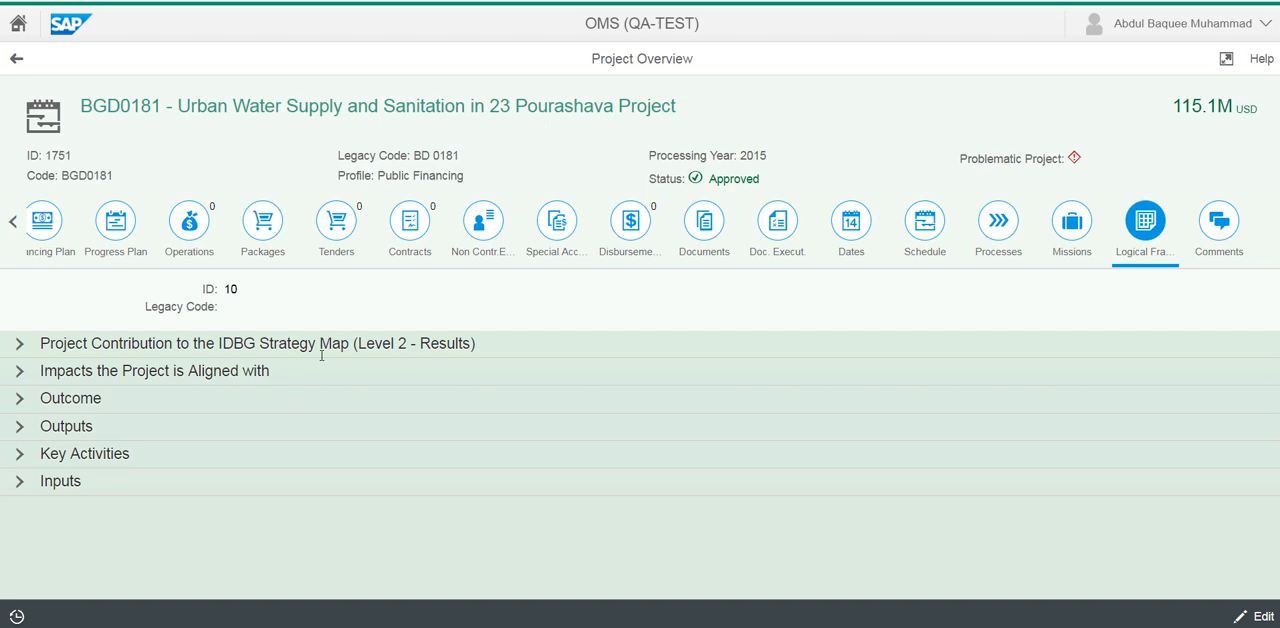
pyautogui.click(20, 344)
pyautogui.click(20, 344)
pyautogui.click(21, 455)
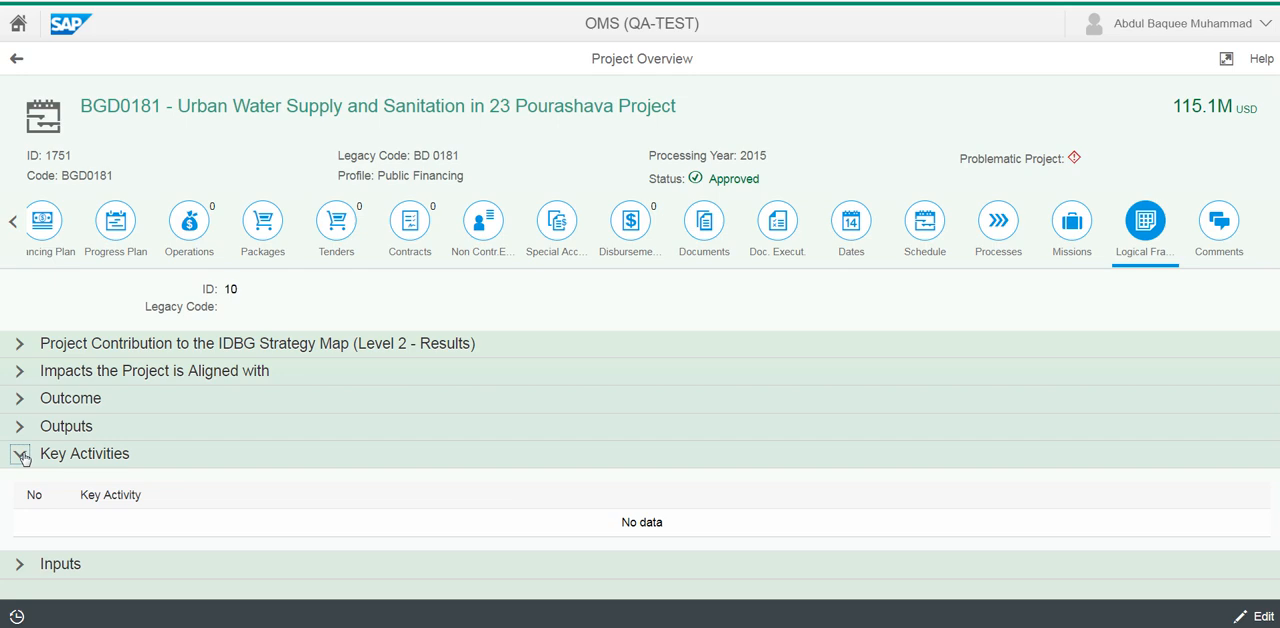
pyautogui.click(21, 455)
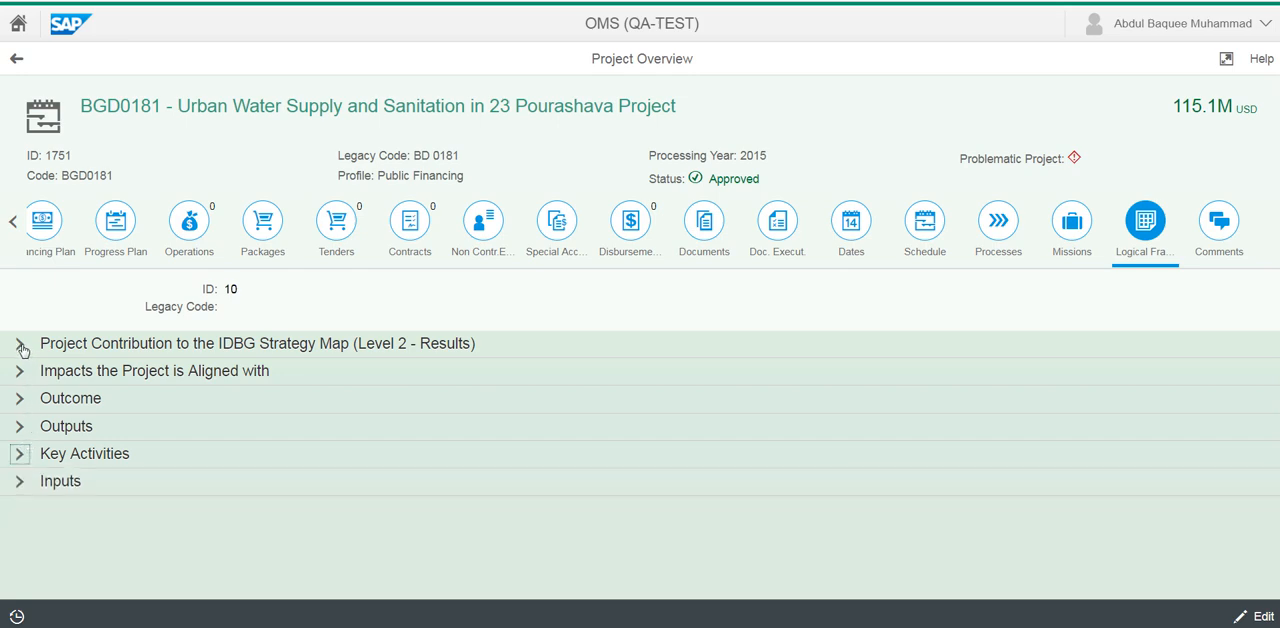
pyautogui.click(20, 344)
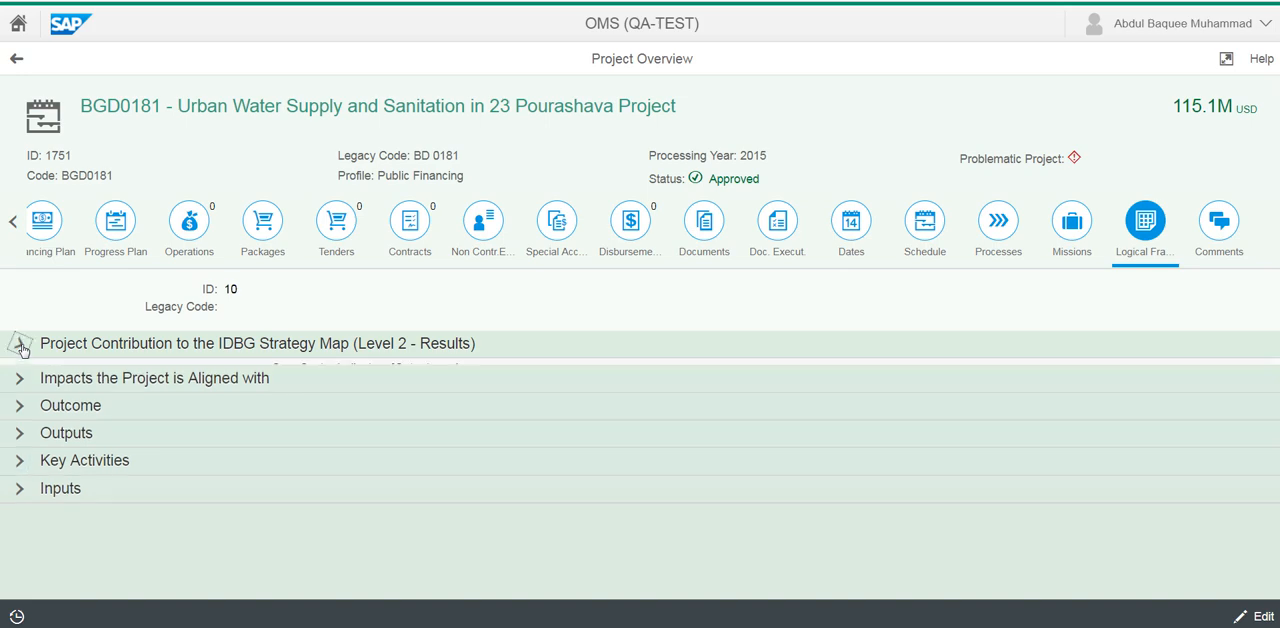
pyautogui.click(20, 345)
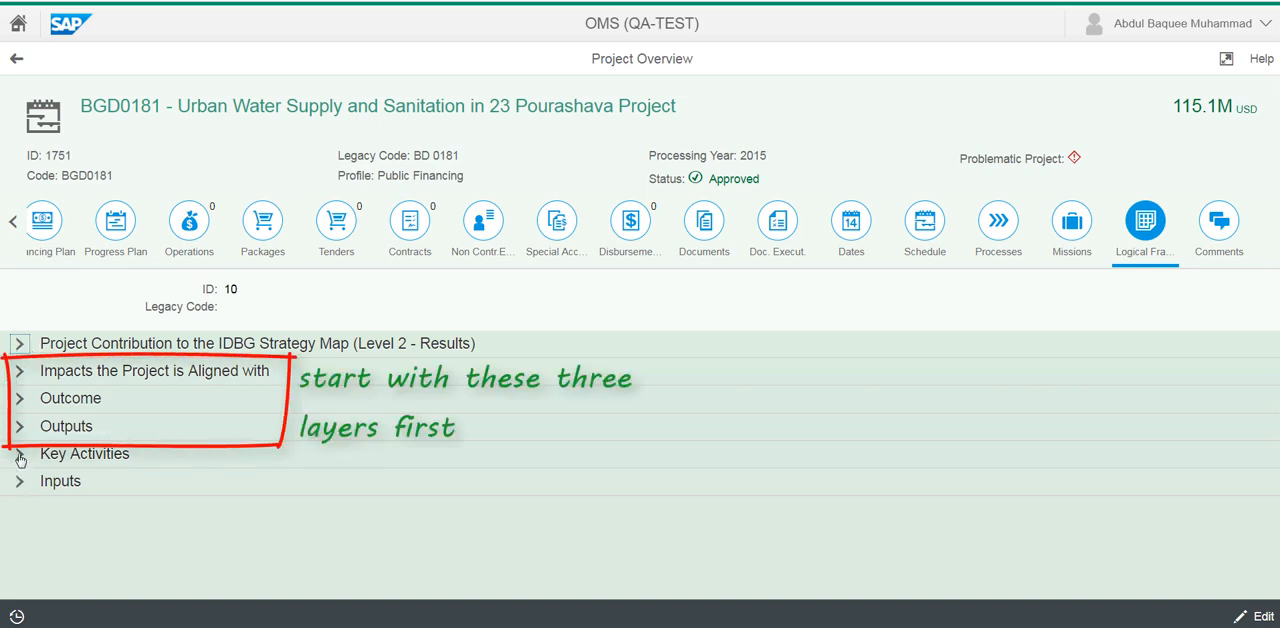
# Examine the Impacts, Outcome and Outputs sections of the saved logical framework
pyautogui.click(20, 372)
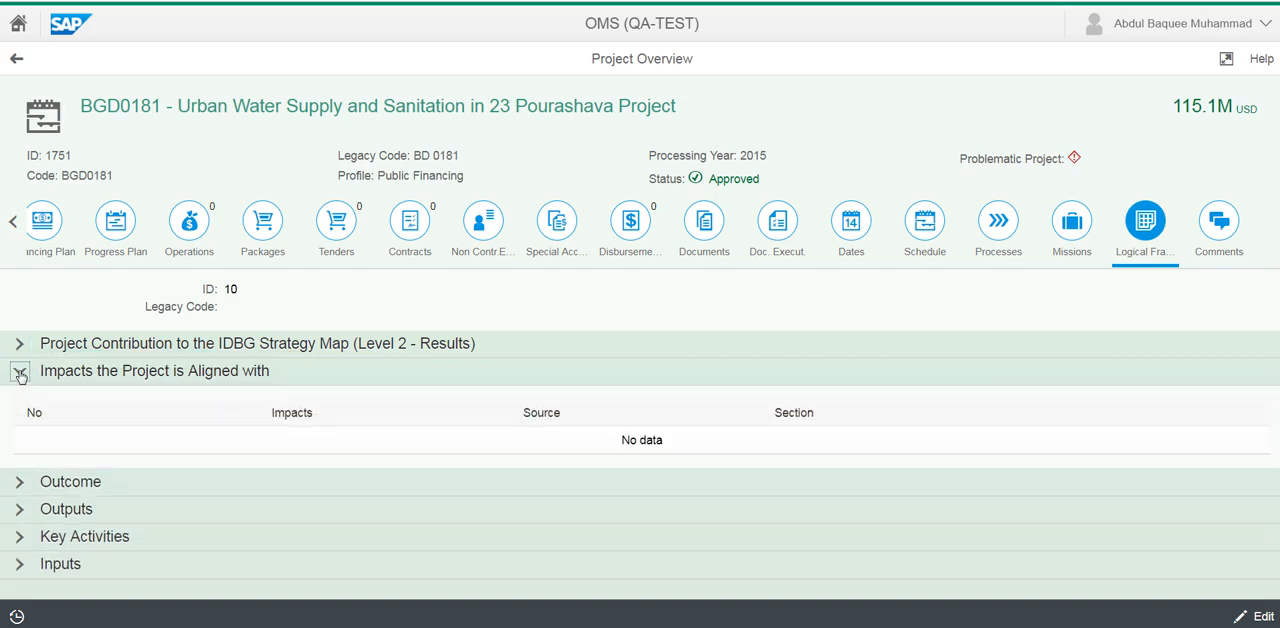
pyautogui.click(20, 372)
pyautogui.click(18, 398)
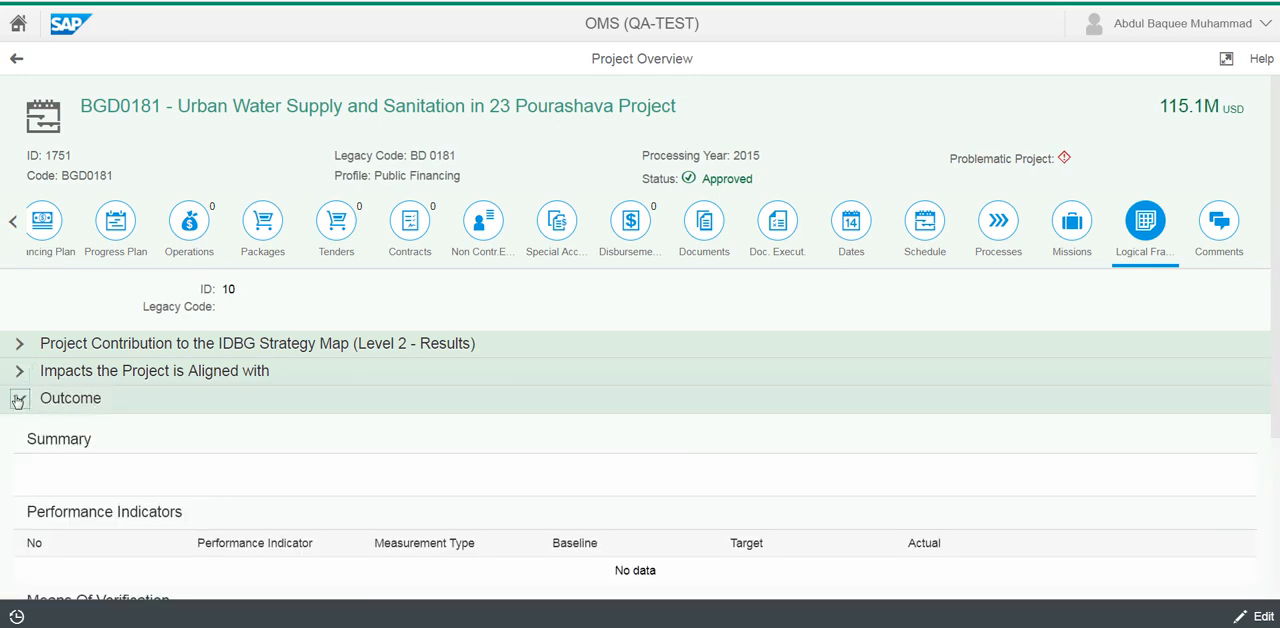
pyautogui.click(18, 398)
pyautogui.click(22, 428)
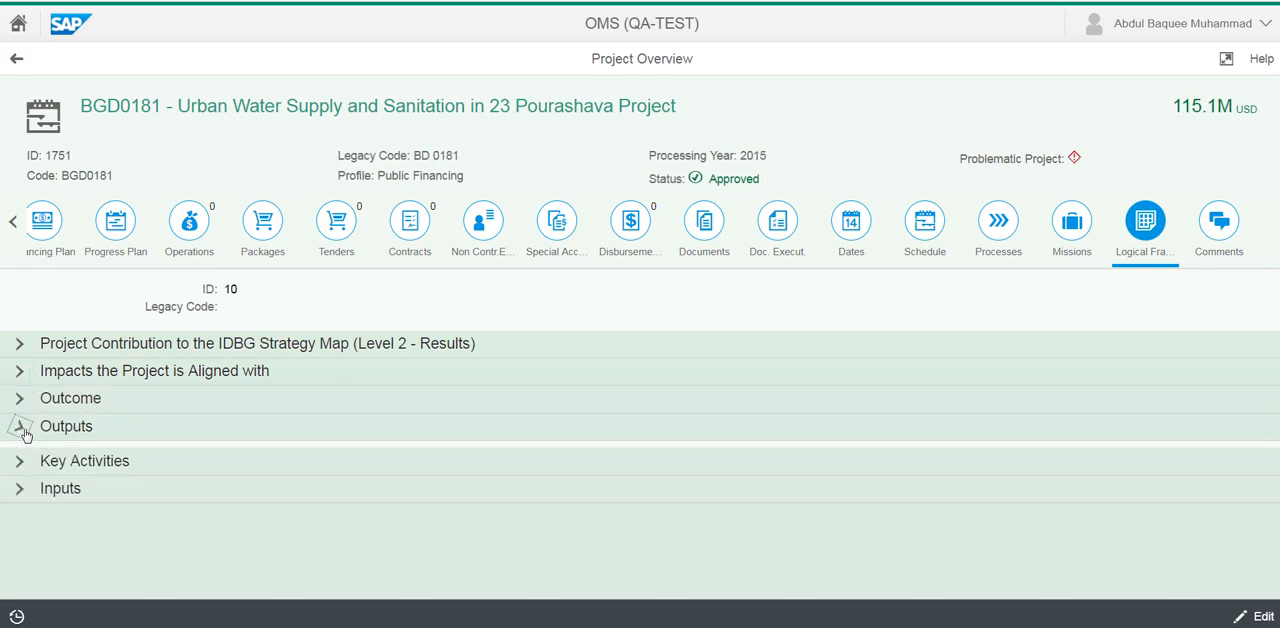
pyautogui.click(20, 428)
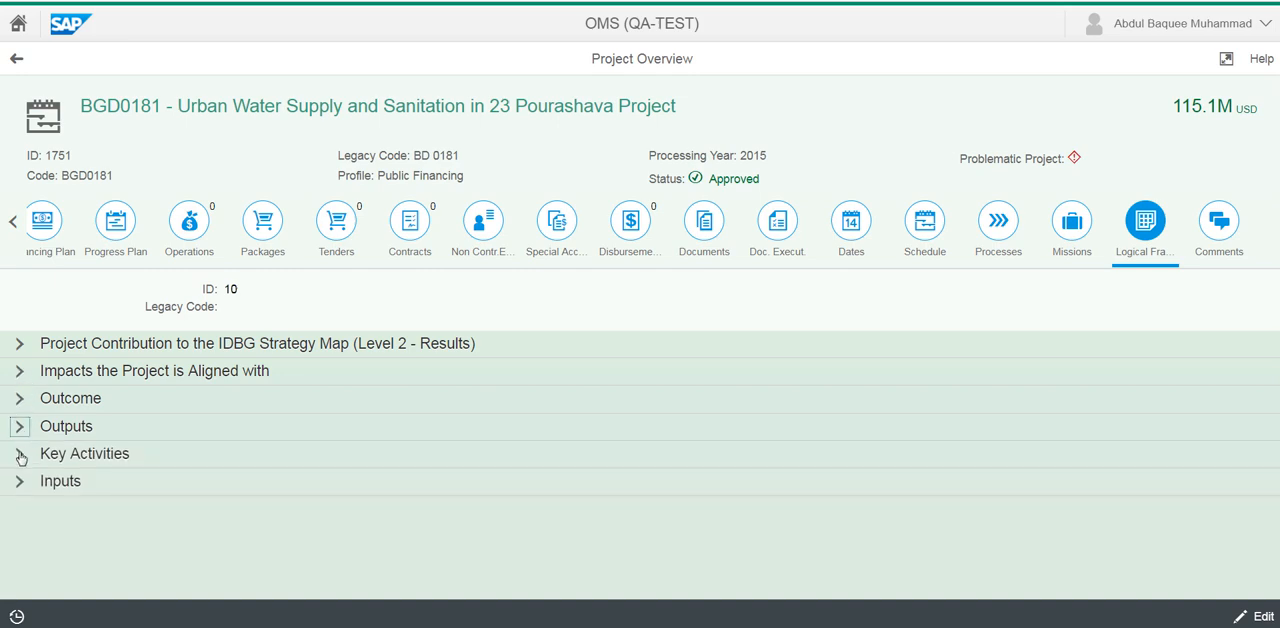
# Check the IDBG Strategy Map contribution and Key Activities sections of the logical framework again
pyautogui.click(20, 346)
pyautogui.click(20, 346)
pyautogui.click(18, 455)
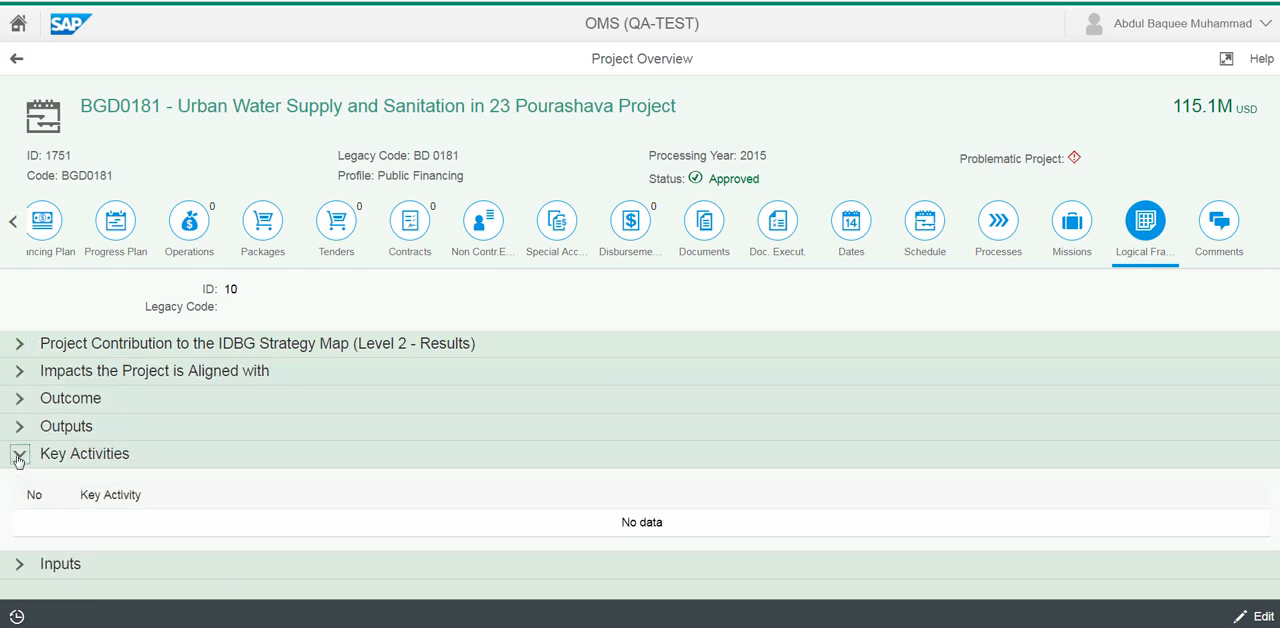
pyautogui.click(18, 455)
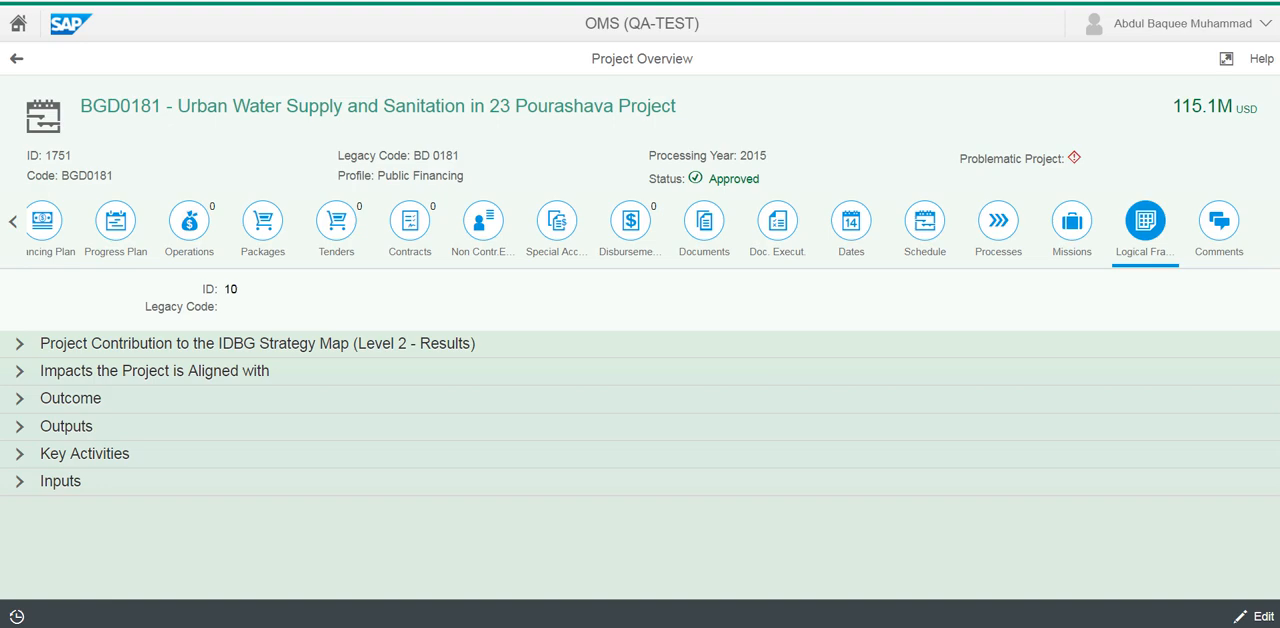
# Switch to the Word document "New RBLF Pilot case BD Water project", widen its window and zoom the page to 160%
pyautogui.moveTo(1279, 50); pyautogui.dragTo(280, 45)
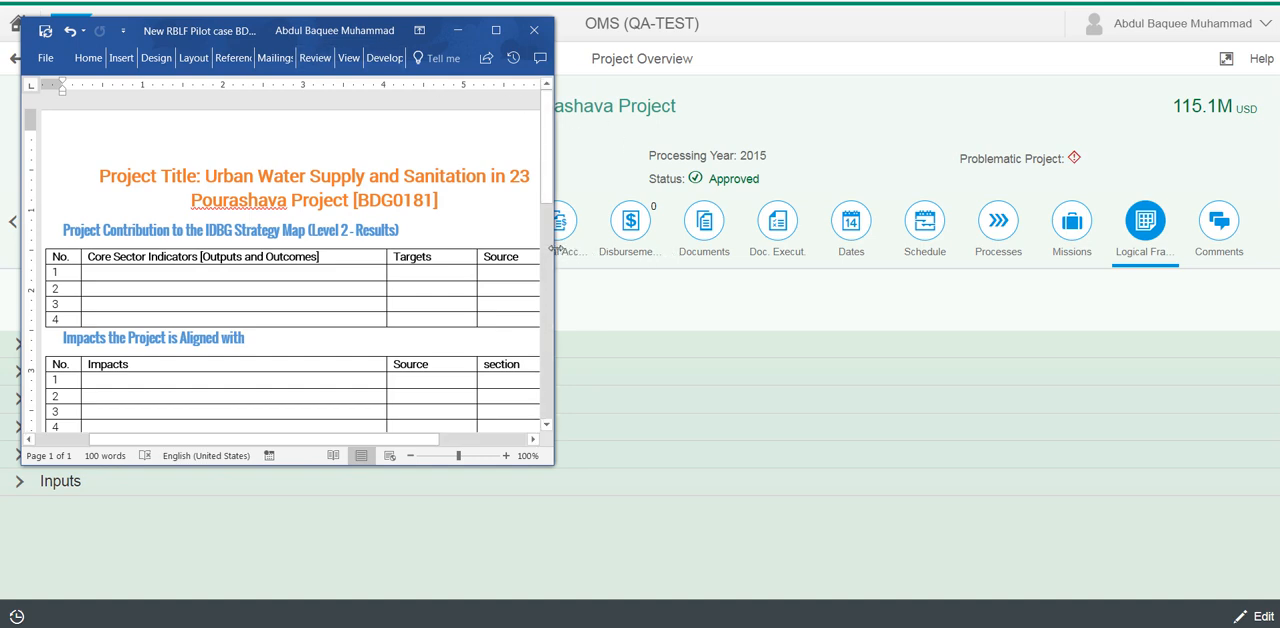
pyautogui.moveTo(553, 248); pyautogui.dragTo(1178, 248)
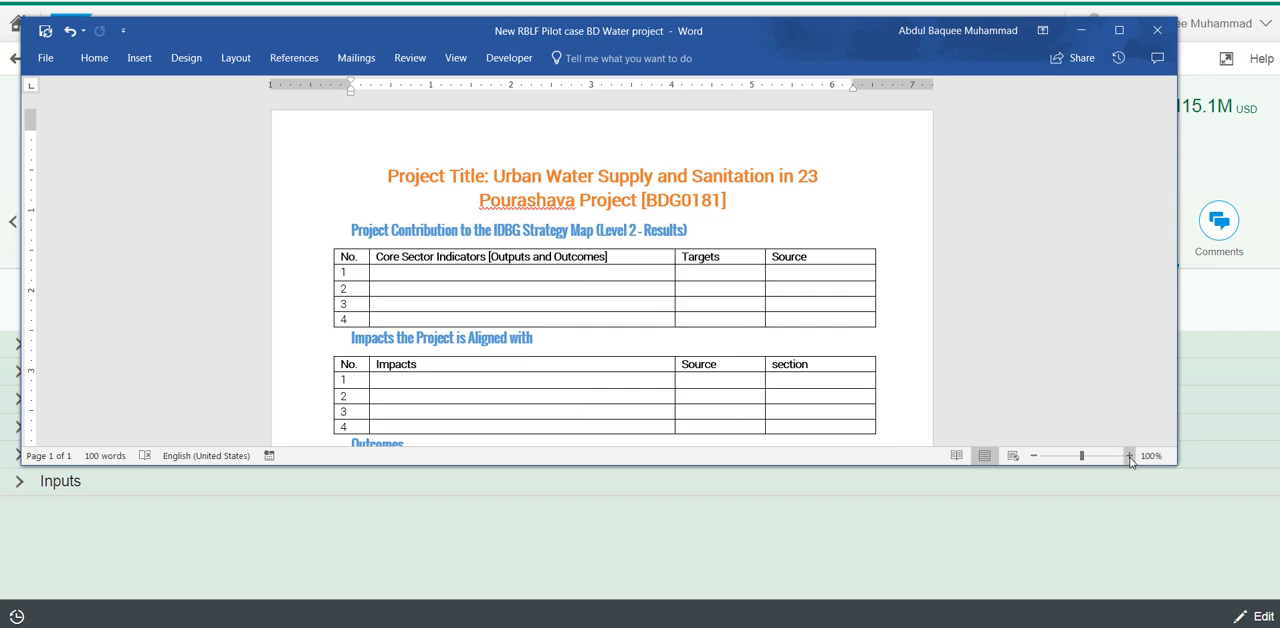
pyautogui.click(1129, 455)
pyautogui.click(1129, 455)
pyautogui.click(1129, 455)
pyautogui.click(1129, 455)
pyautogui.click(1129, 455)
pyautogui.click(1129, 455)
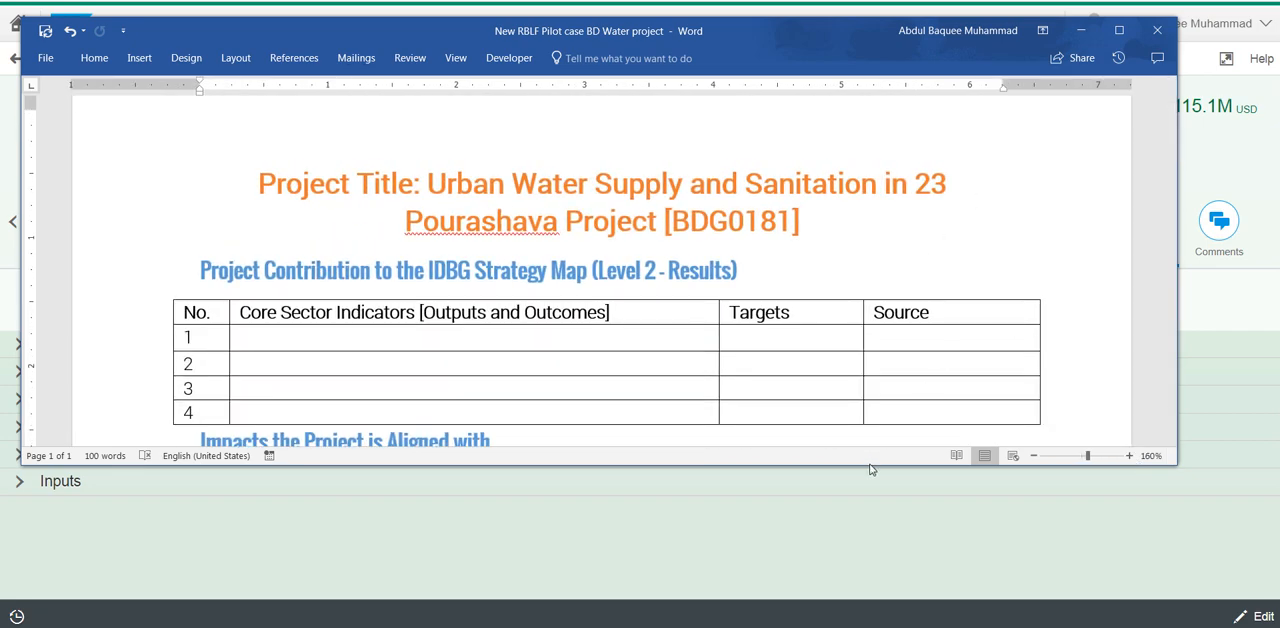
# Make the Word window taller and examine the Strategy Map, Impacts, Outcomes and Outputs tables of the template
pyautogui.moveTo(870, 470); pyautogui.dragTo(871, 553)
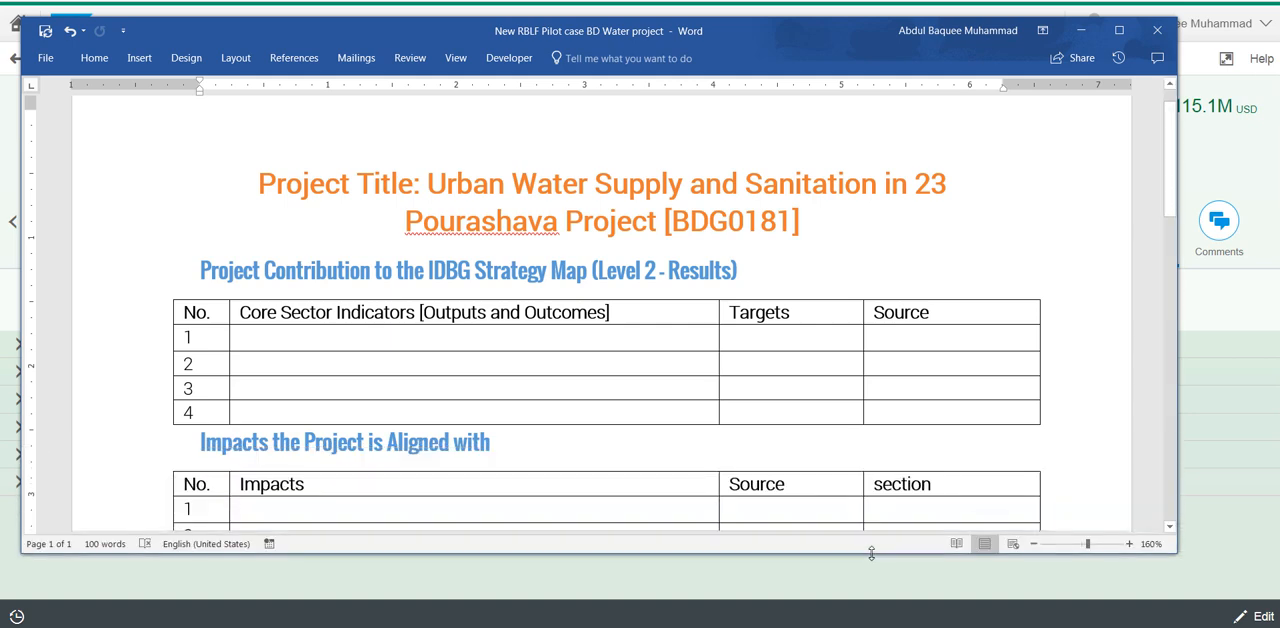
pyautogui.moveTo(1170, 153); pyautogui.dragTo(1172, 168)
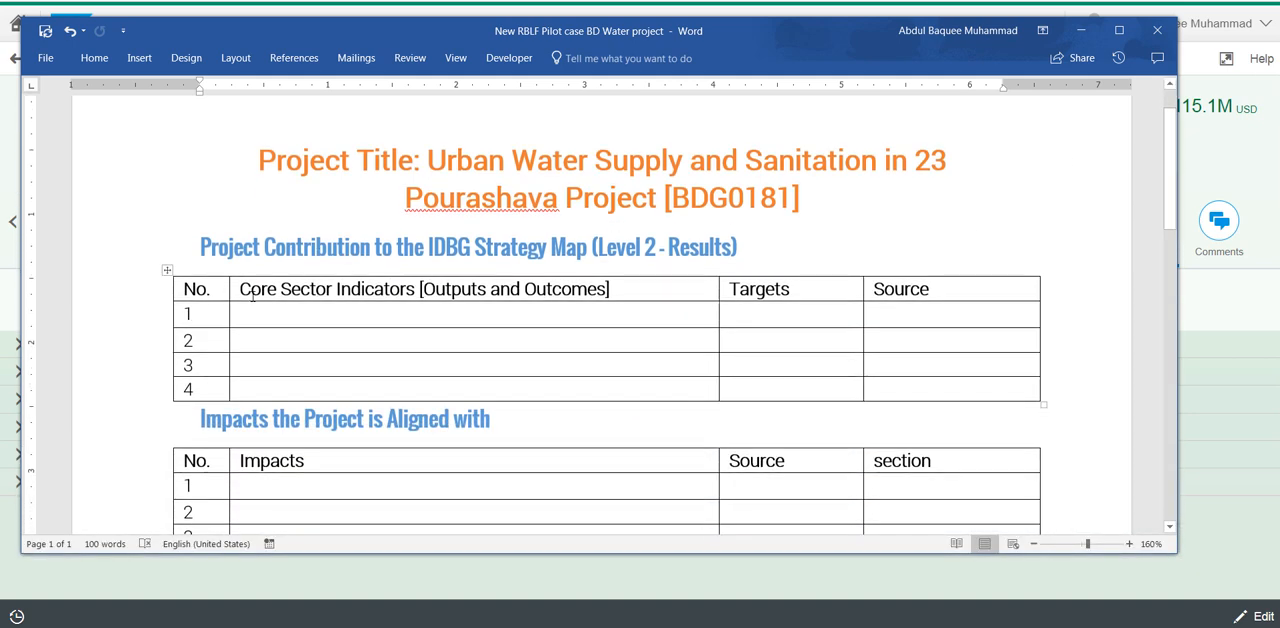
pyautogui.scroll(-5, 566, 328)
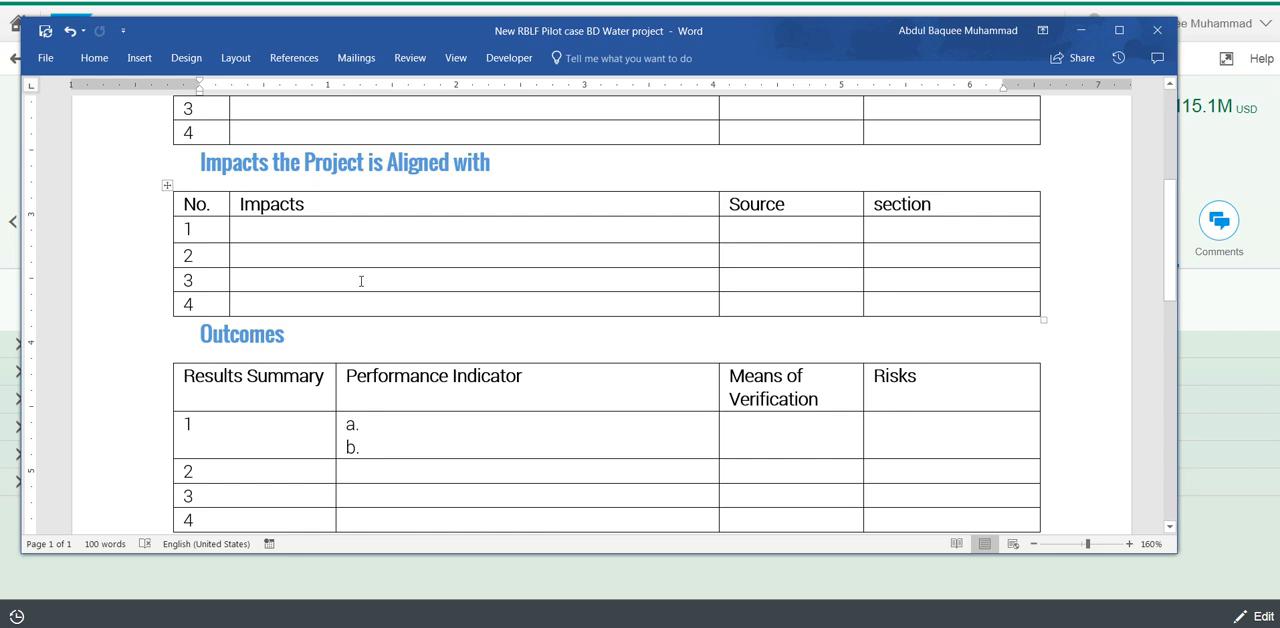
pyautogui.scroll(-2, 361, 281)
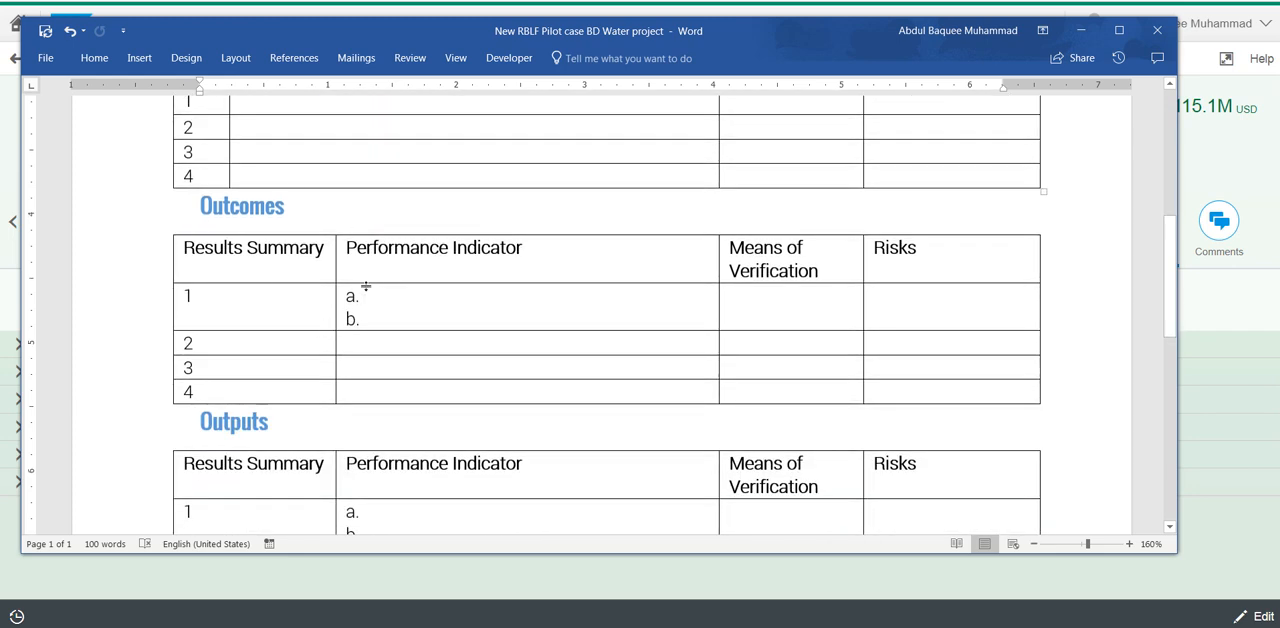
pyautogui.scroll(-2, 360, 346)
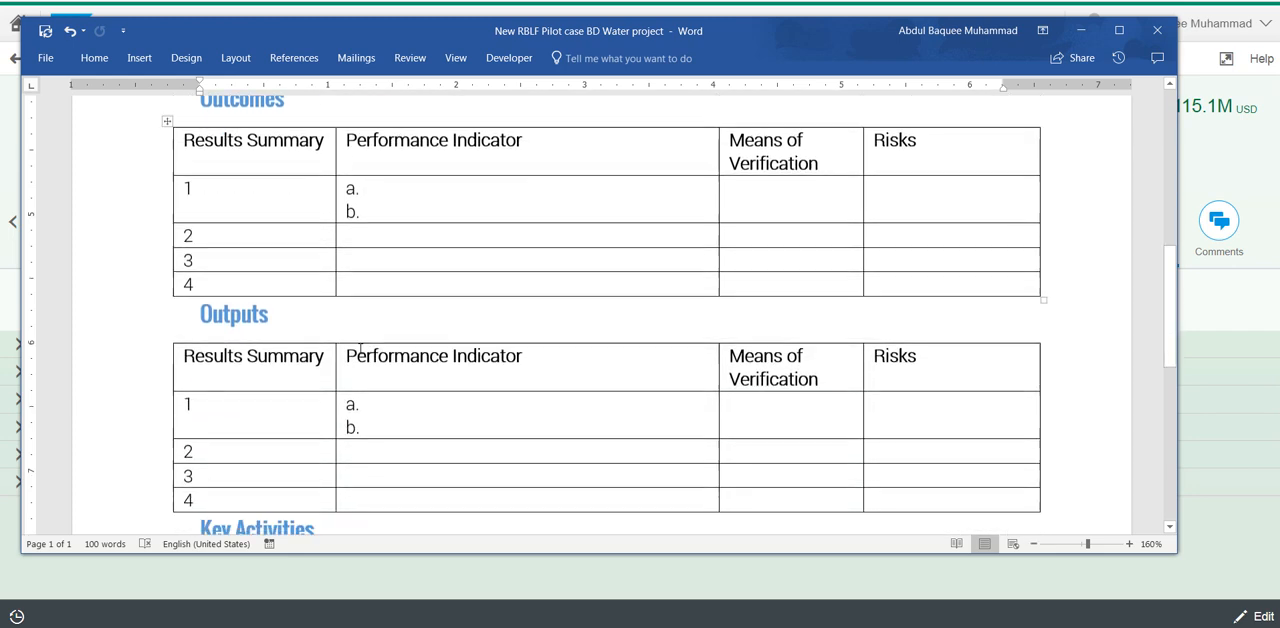
pyautogui.scroll(-2, 360, 346)
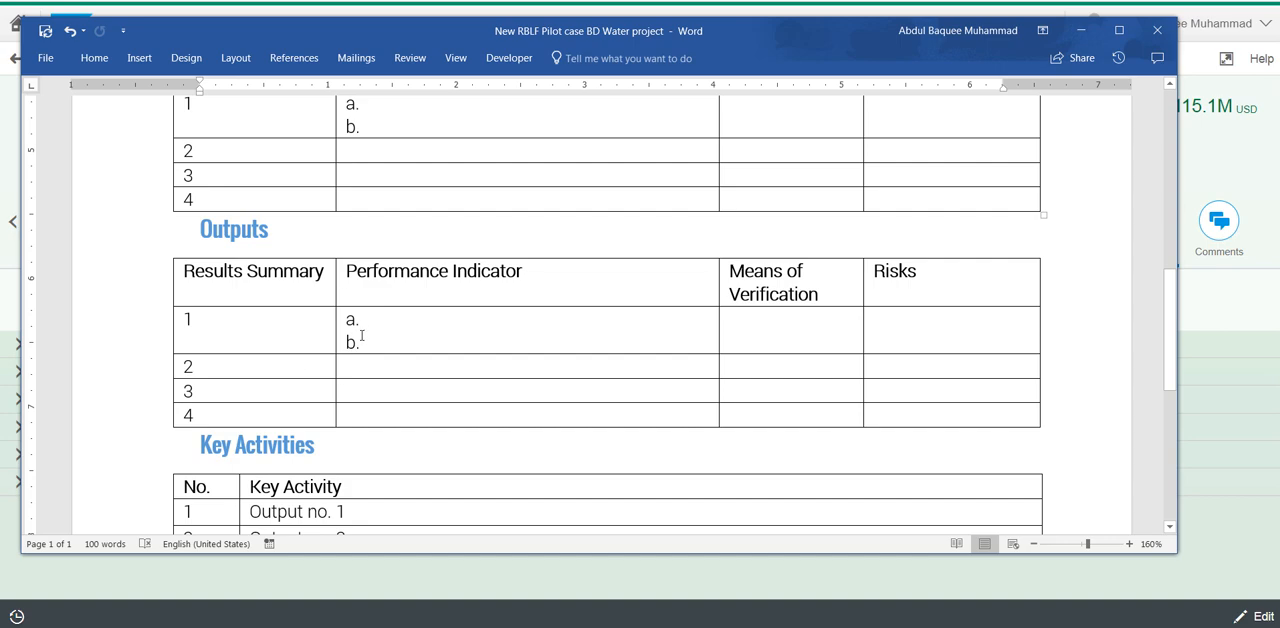
pyautogui.scroll(4, 362, 338)
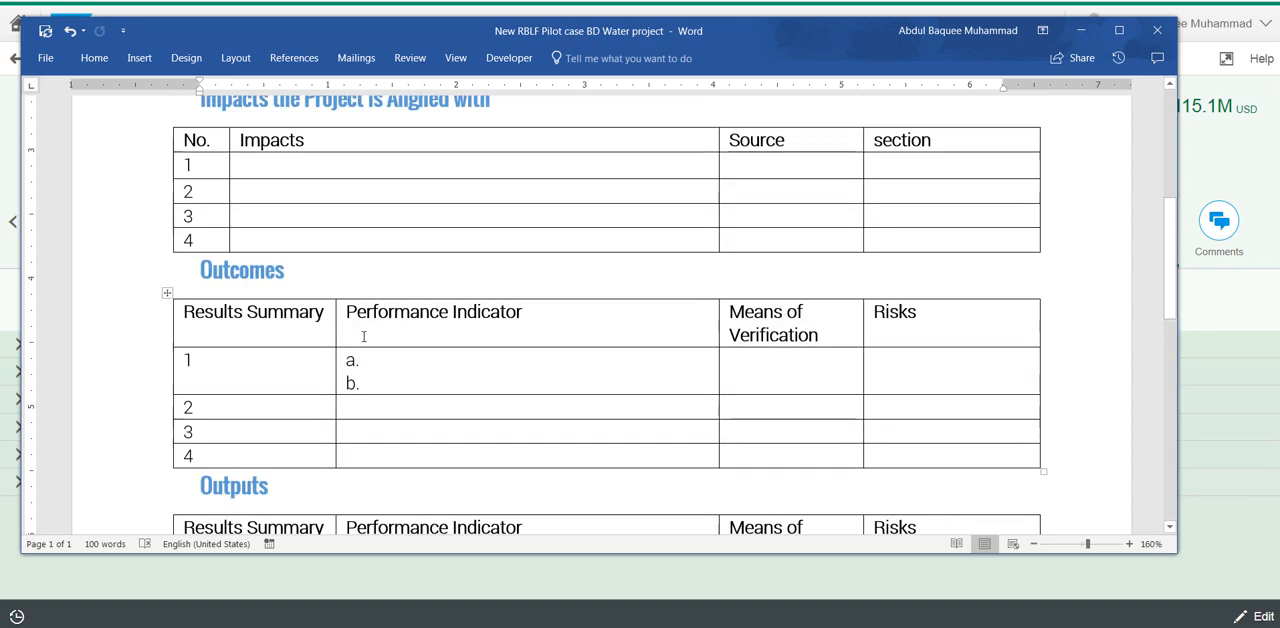
pyautogui.scroll(-3, 293, 311)
pyautogui.scroll(-2, 293, 311)
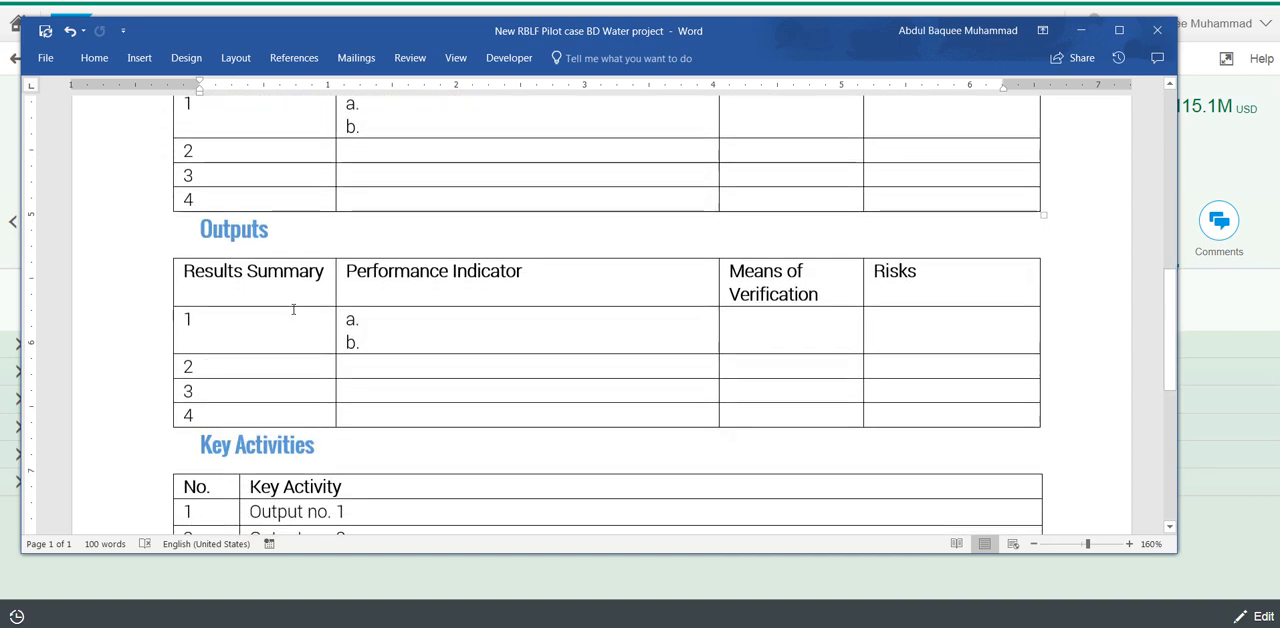
pyautogui.scroll(1, 293, 311)
# Examine the Key Activities table and the Inputs financing breakdown in the Word template
pyautogui.scroll(-5, 293, 311)
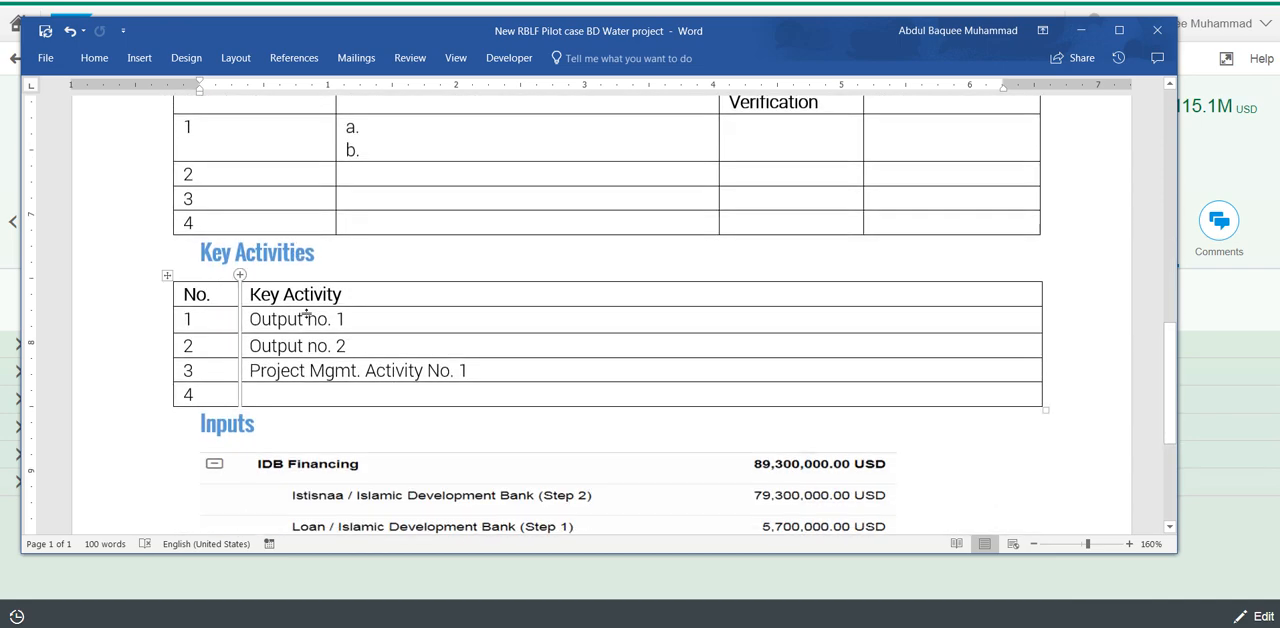
pyautogui.scroll(3, 300, 325)
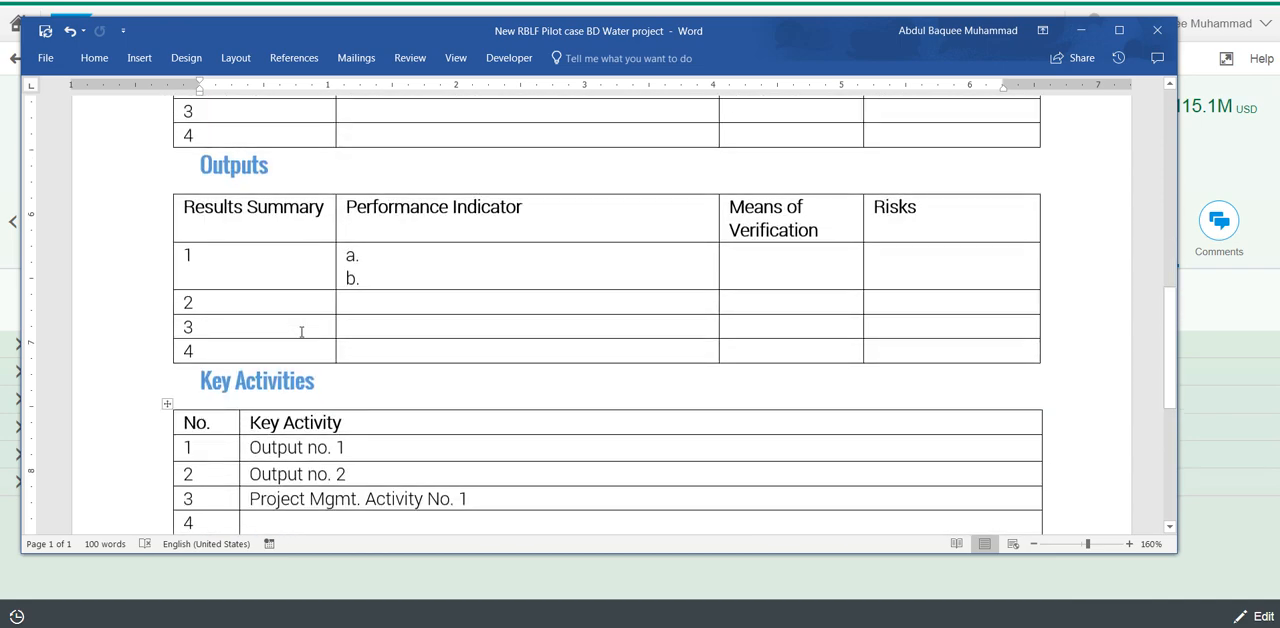
pyautogui.scroll(-1, 301, 332)
pyautogui.scroll(1, 301, 332)
pyautogui.scroll(-2, 400, 431)
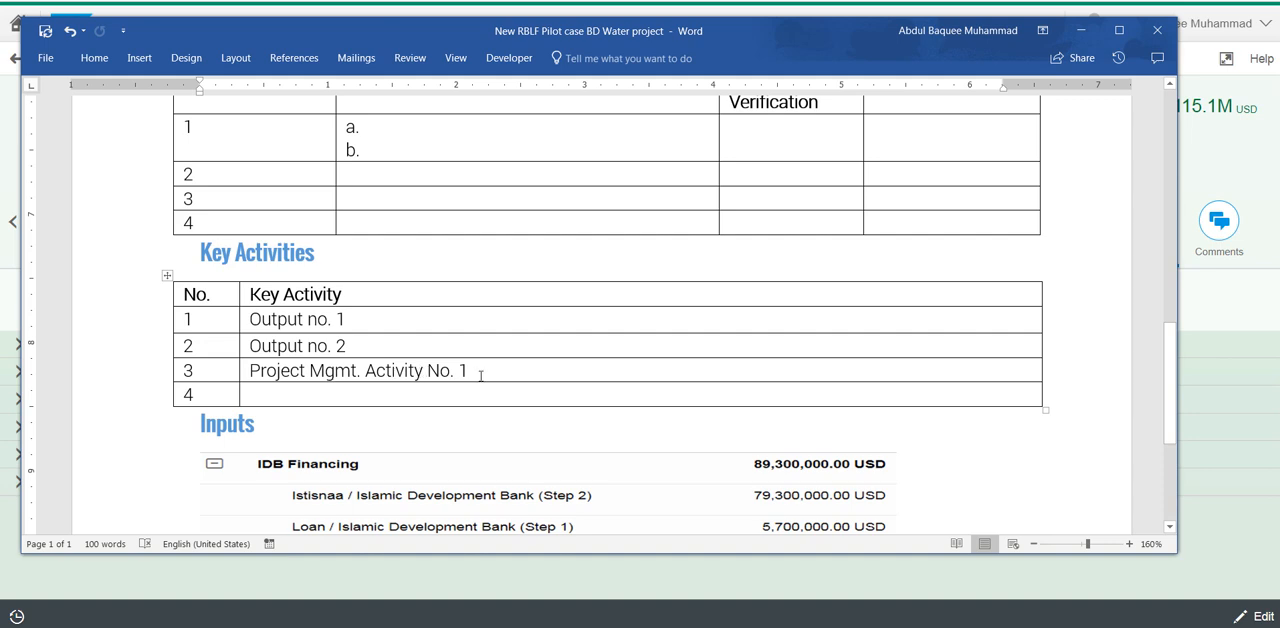
pyautogui.scroll(-4, 481, 358)
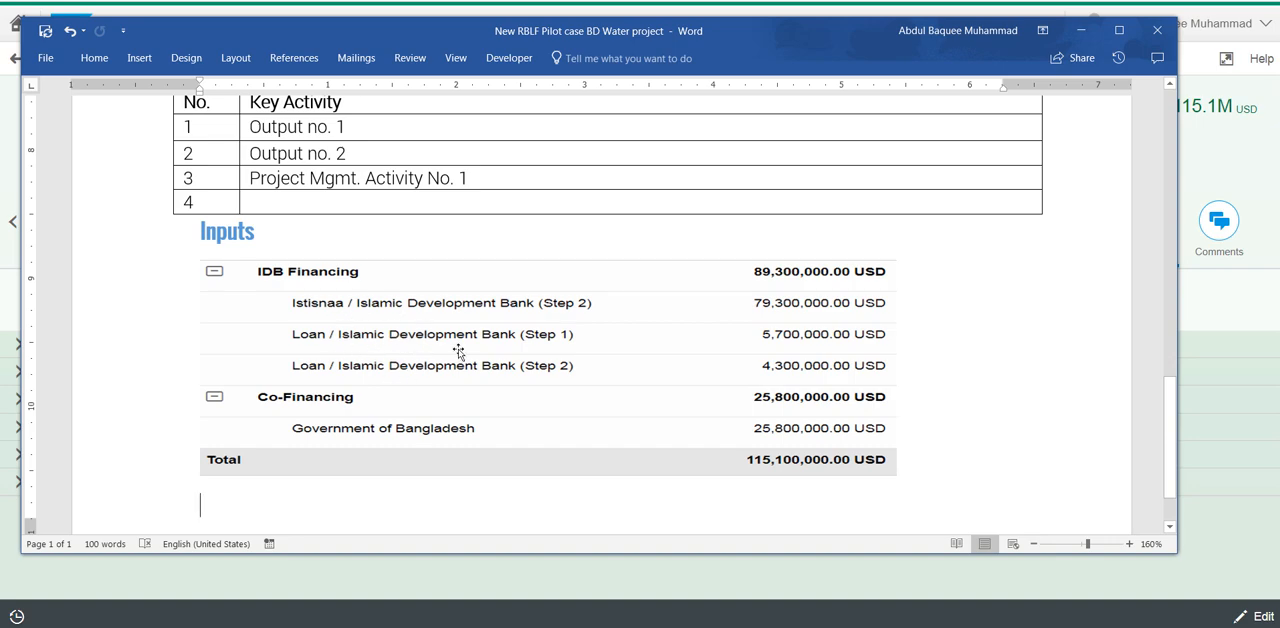
# Review the Impacts, Outcomes and Outputs tables of the Word template again
pyautogui.scroll(12, 423, 352)
pyautogui.scroll(5, 464, 368)
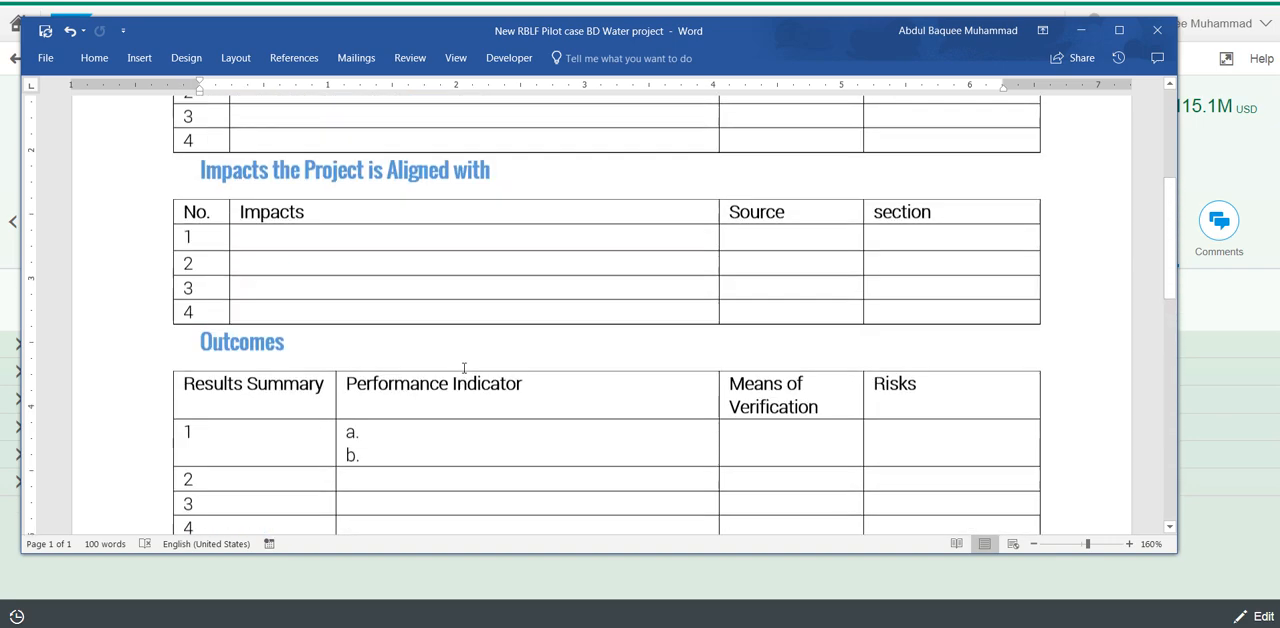
pyautogui.scroll(-4, 464, 368)
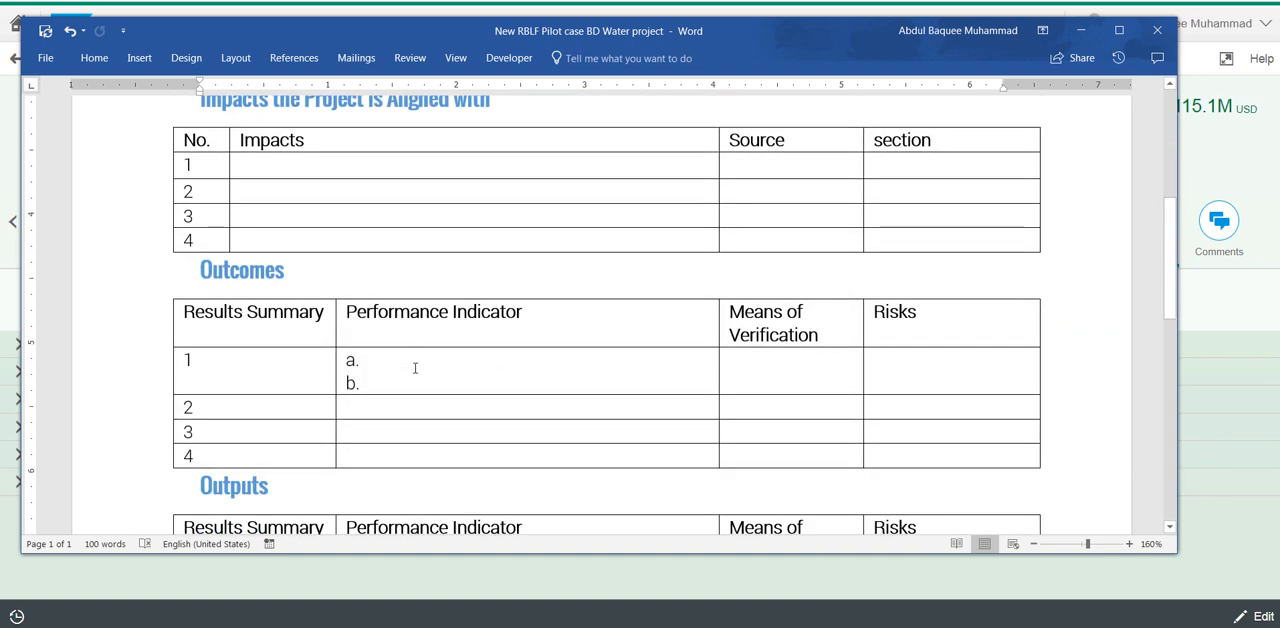
pyautogui.scroll(-10, 415, 368)
pyautogui.scroll(7, 415, 368)
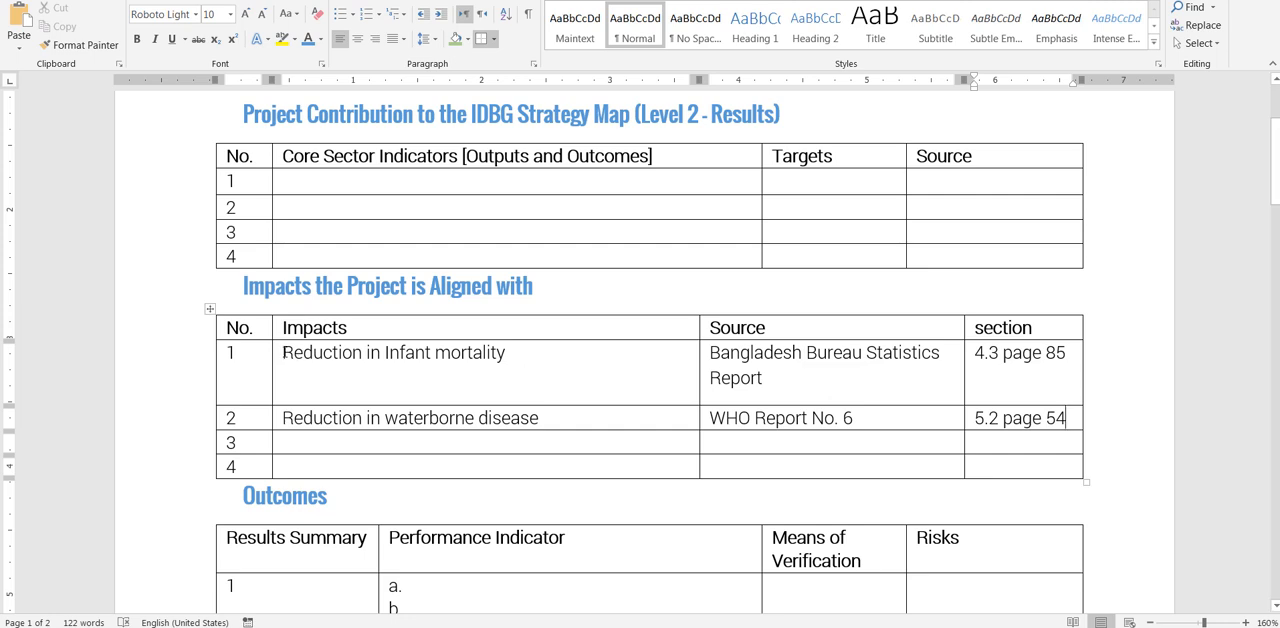
# Review the two filled-in impact statements and the first impact's source in the Impacts table, selecting each text in turn
pyautogui.moveTo(284, 352); pyautogui.dragTo(506, 353)
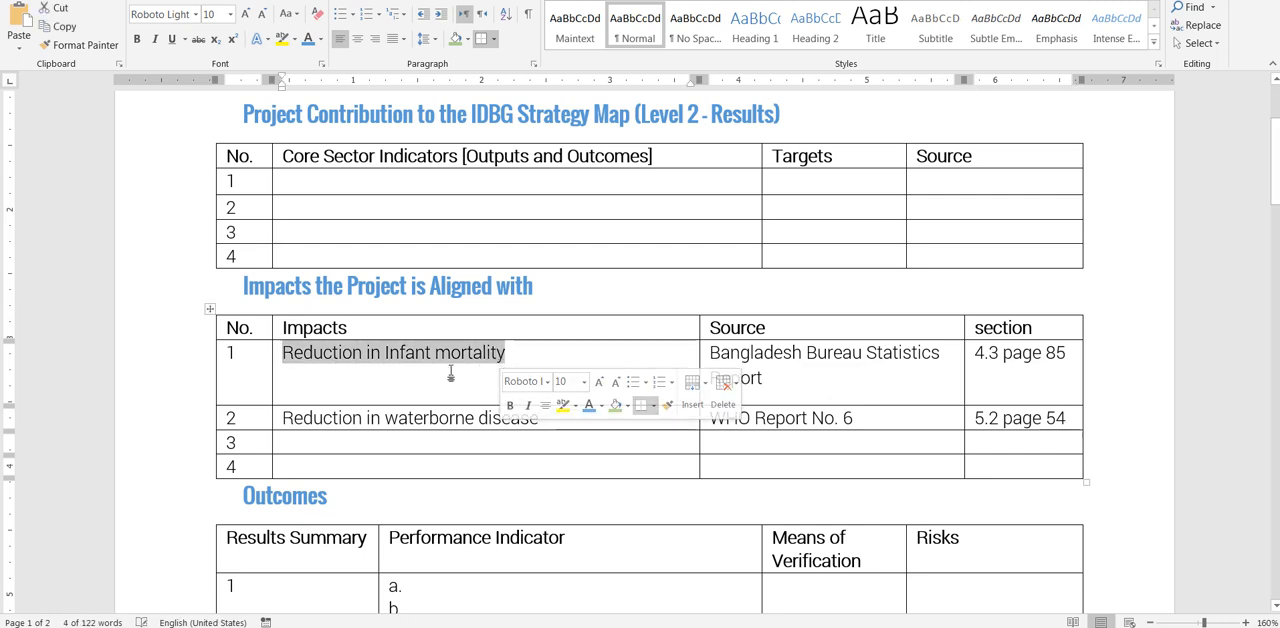
pyautogui.moveTo(282, 418); pyautogui.dragTo(540, 418)
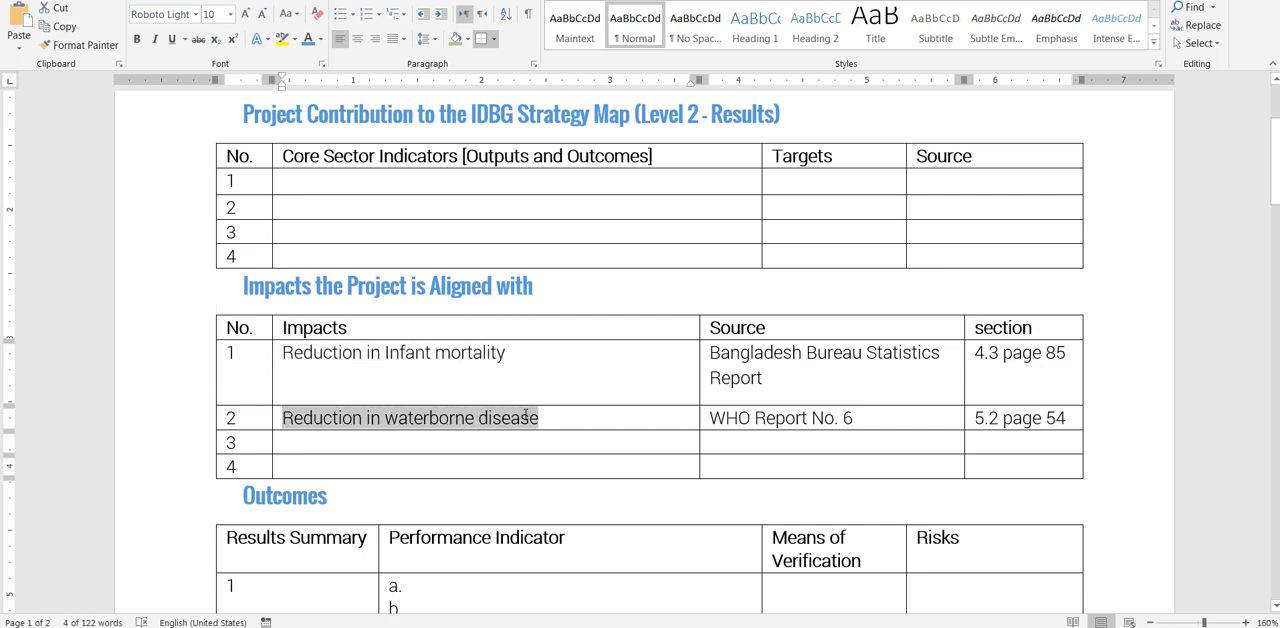
pyautogui.click(436, 371)
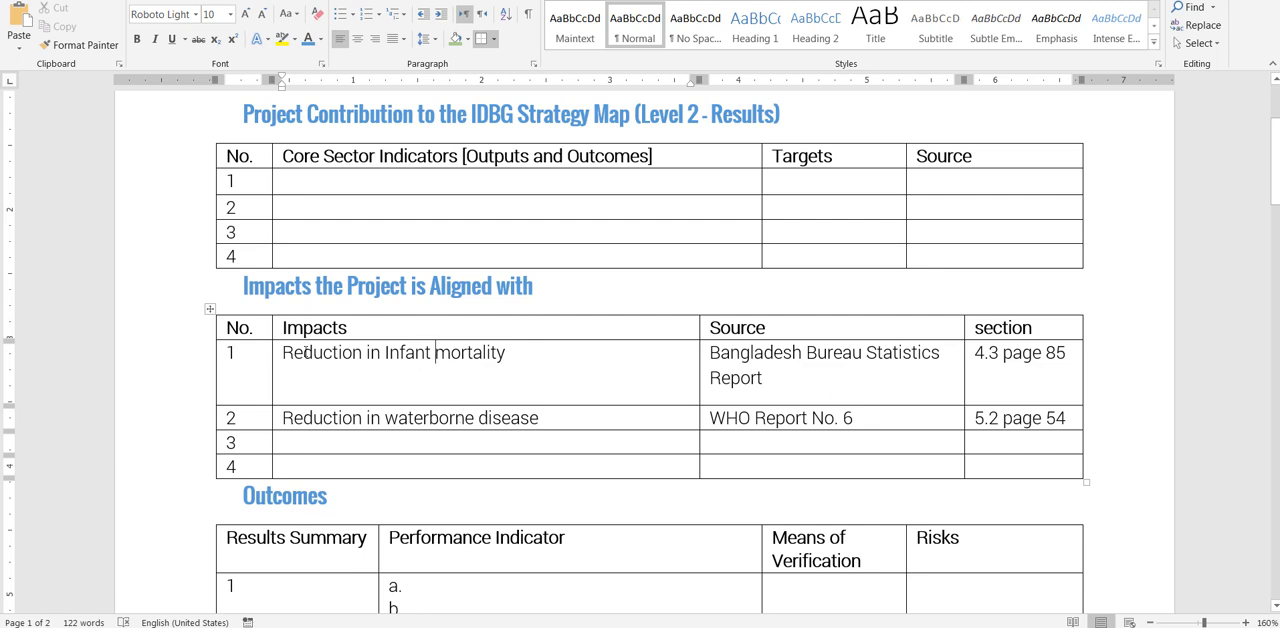
pyautogui.moveTo(284, 352); pyautogui.dragTo(687, 350)
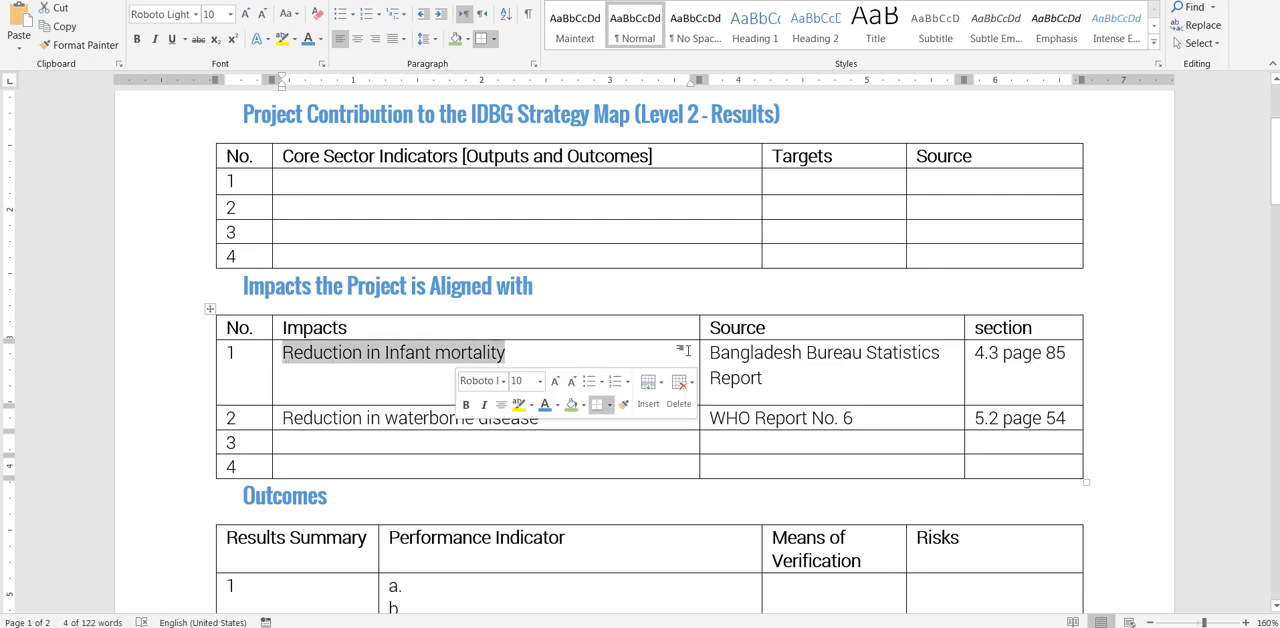
pyautogui.click(731, 354)
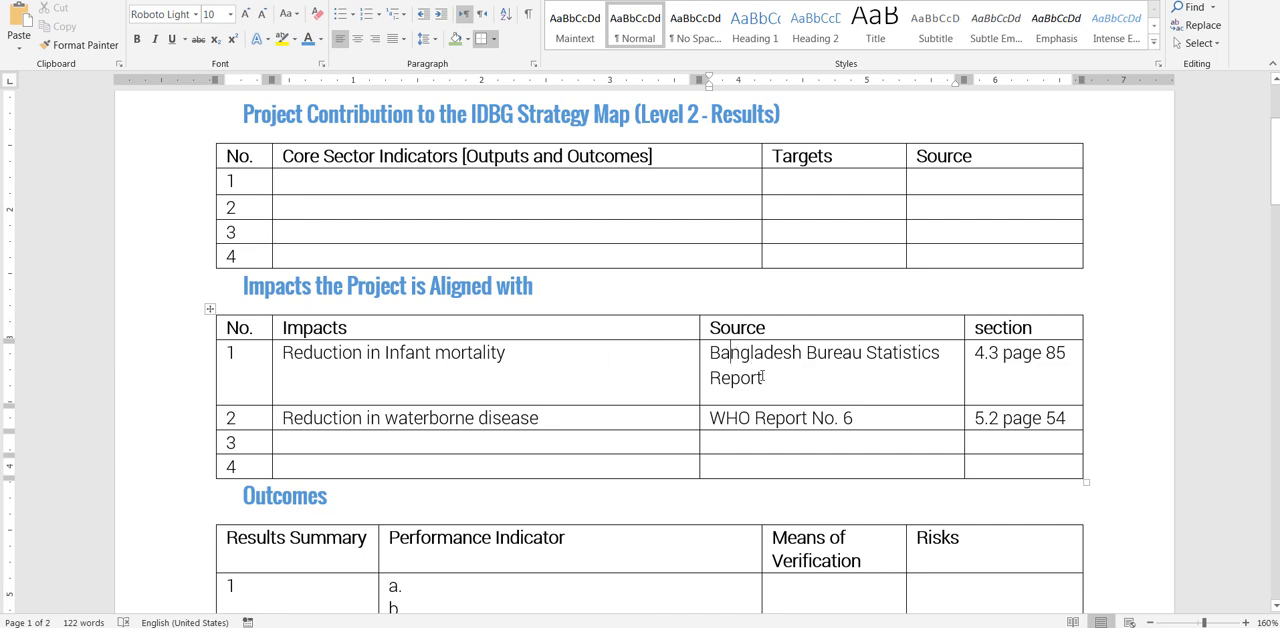
pyautogui.moveTo(768, 378); pyautogui.dragTo(724, 352)
pyautogui.hotkey('ctrl', 'c')
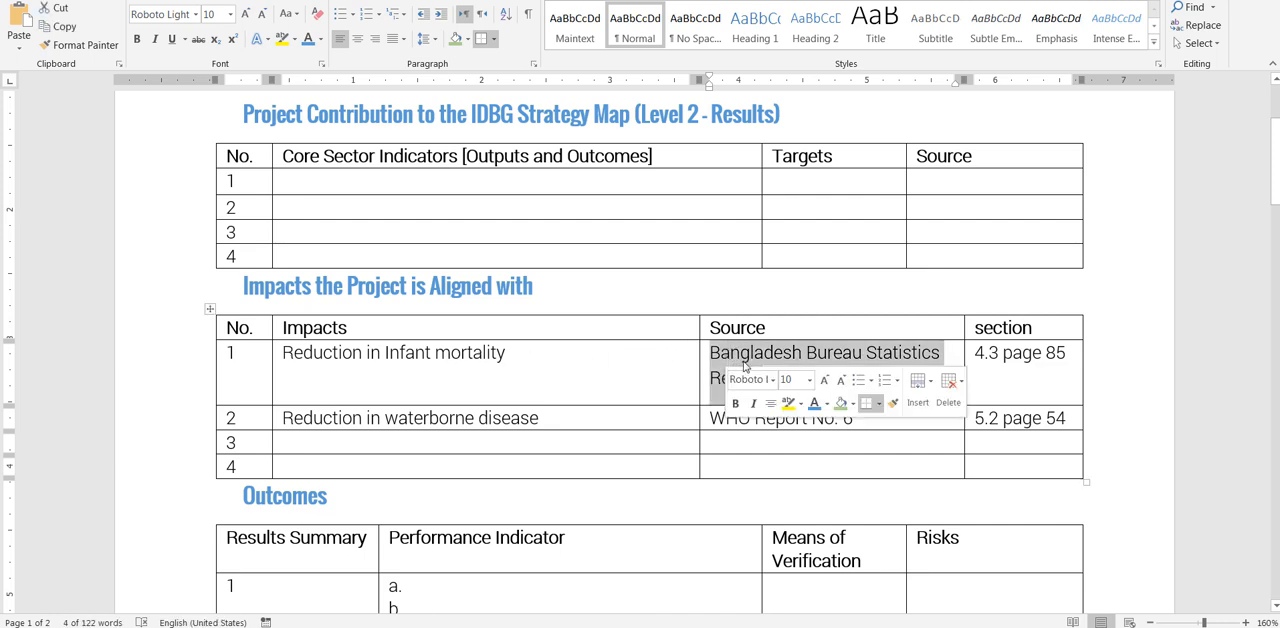
pyautogui.click(750, 354)
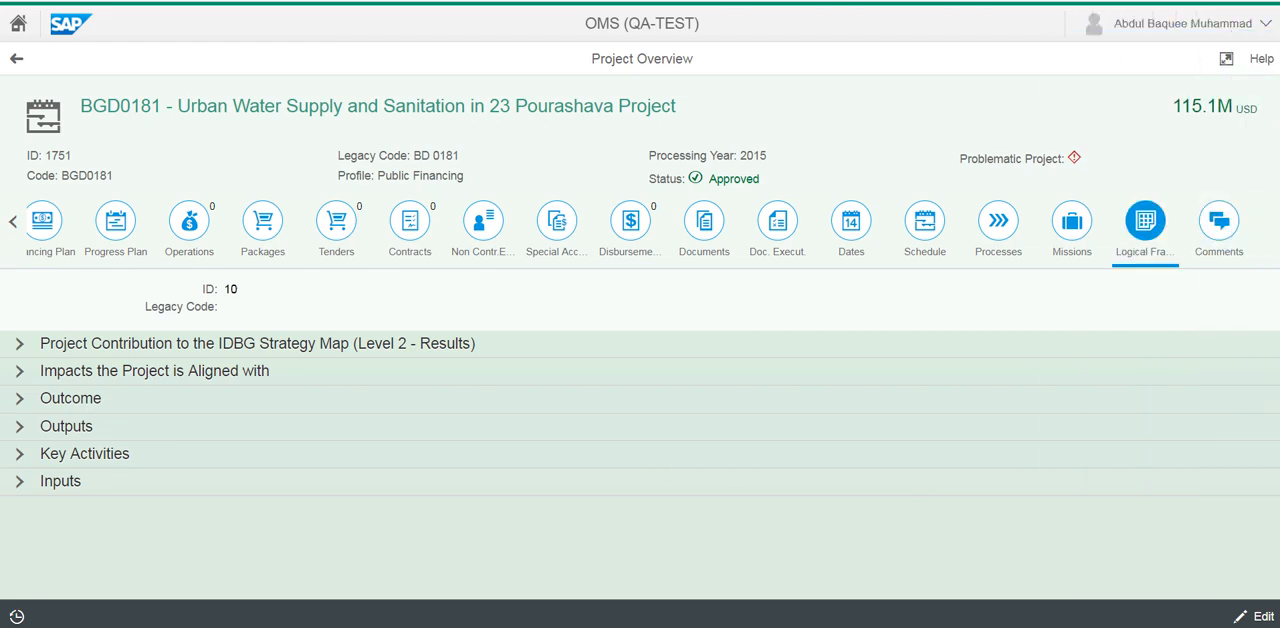
# In OMS, edit the logical framework and create an impact the project is aligned with, with the statement "Reduction in Infant mortality"
pyautogui.click(1240, 618)
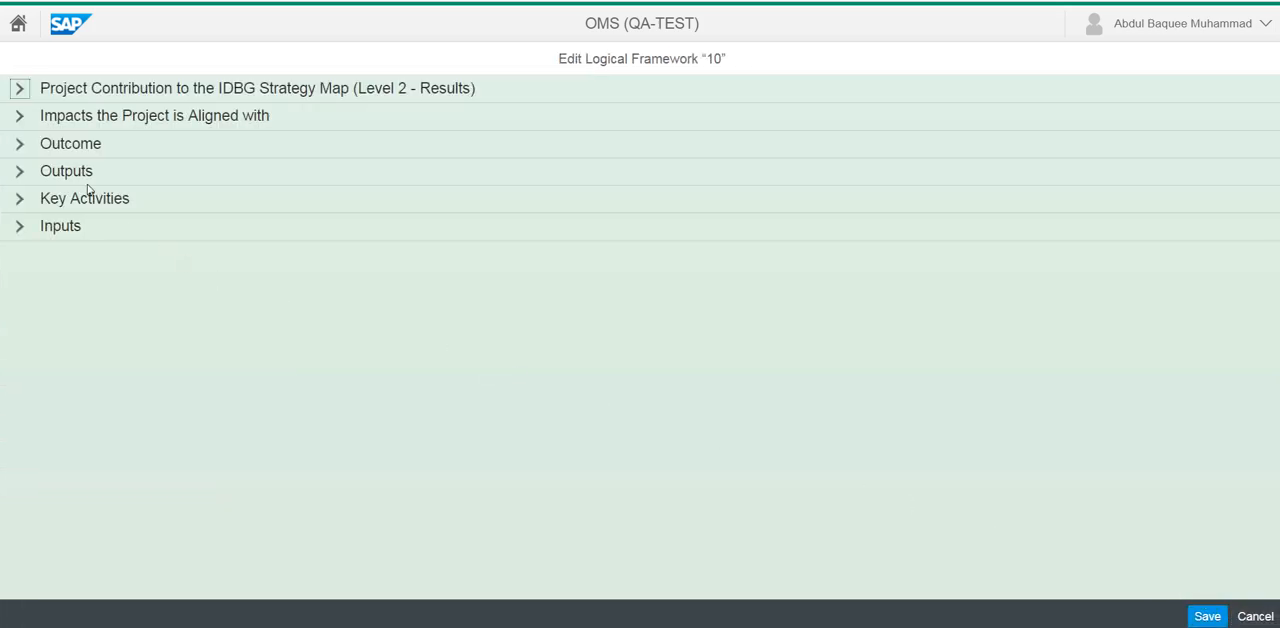
pyautogui.click(20, 118)
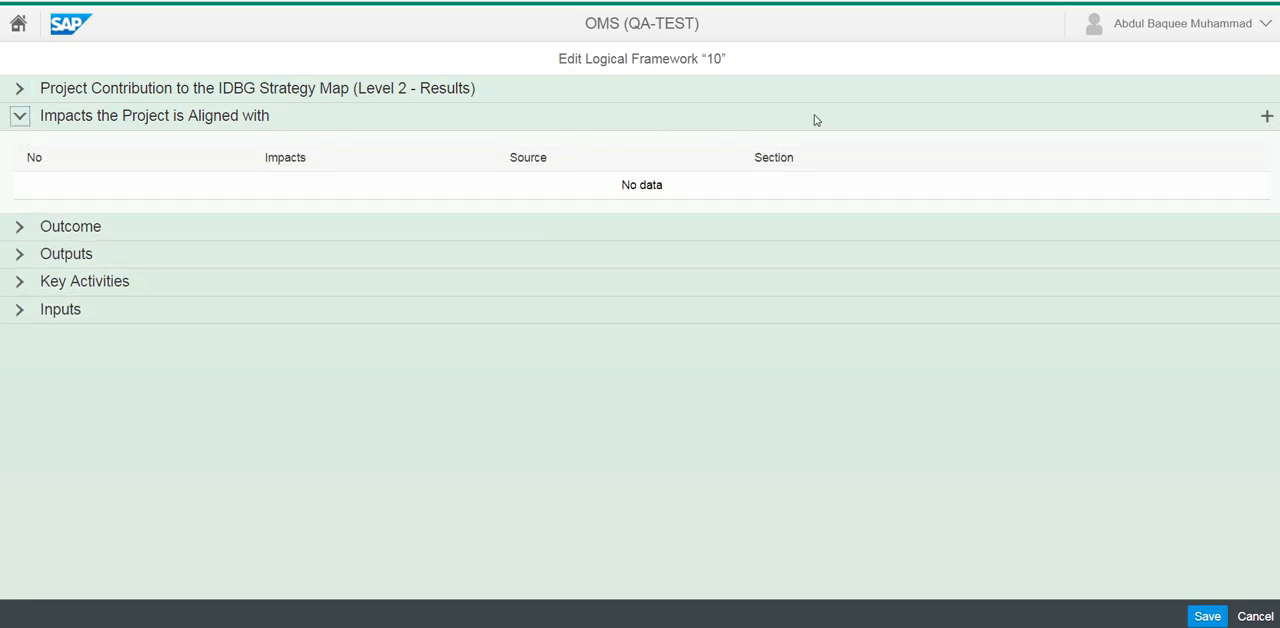
pyautogui.click(1265, 118)
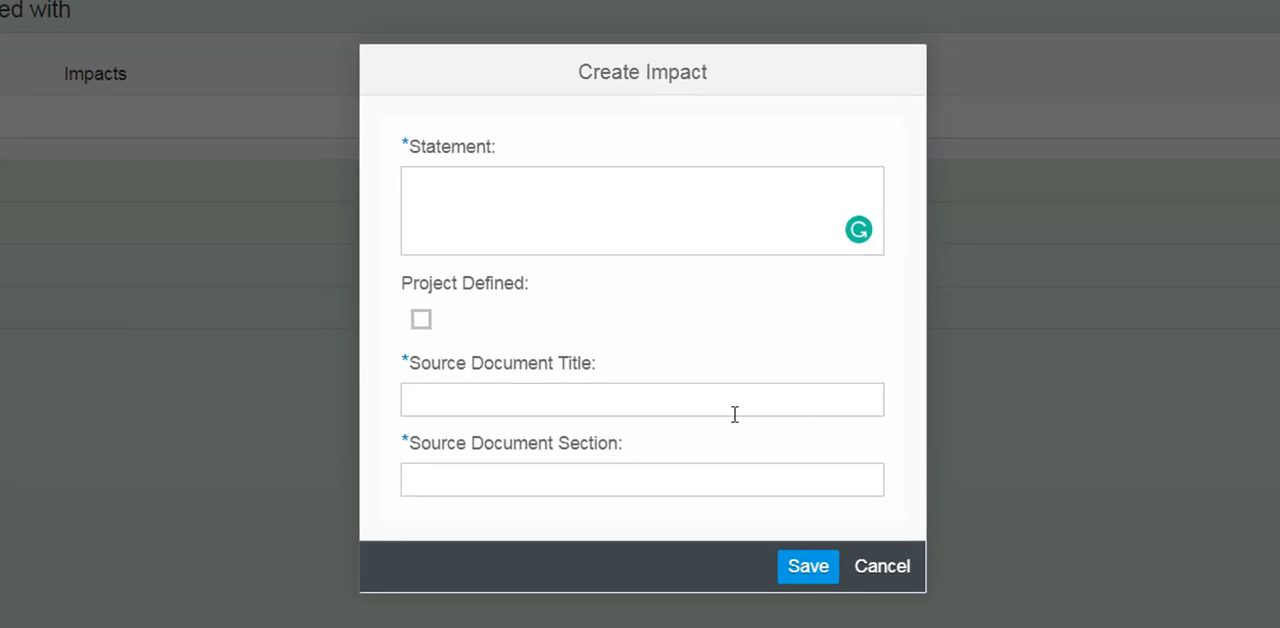
pyautogui.click(514, 203)
pyautogui.write('Reduction in Infant mortality')
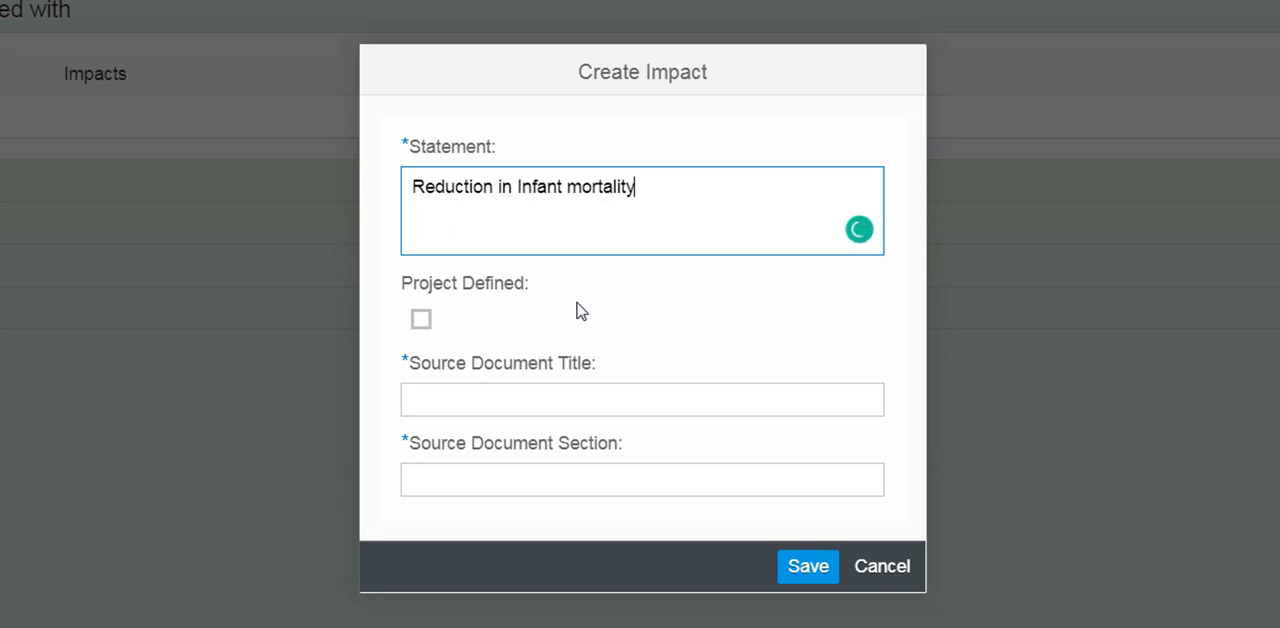
pyautogui.click(421, 320)
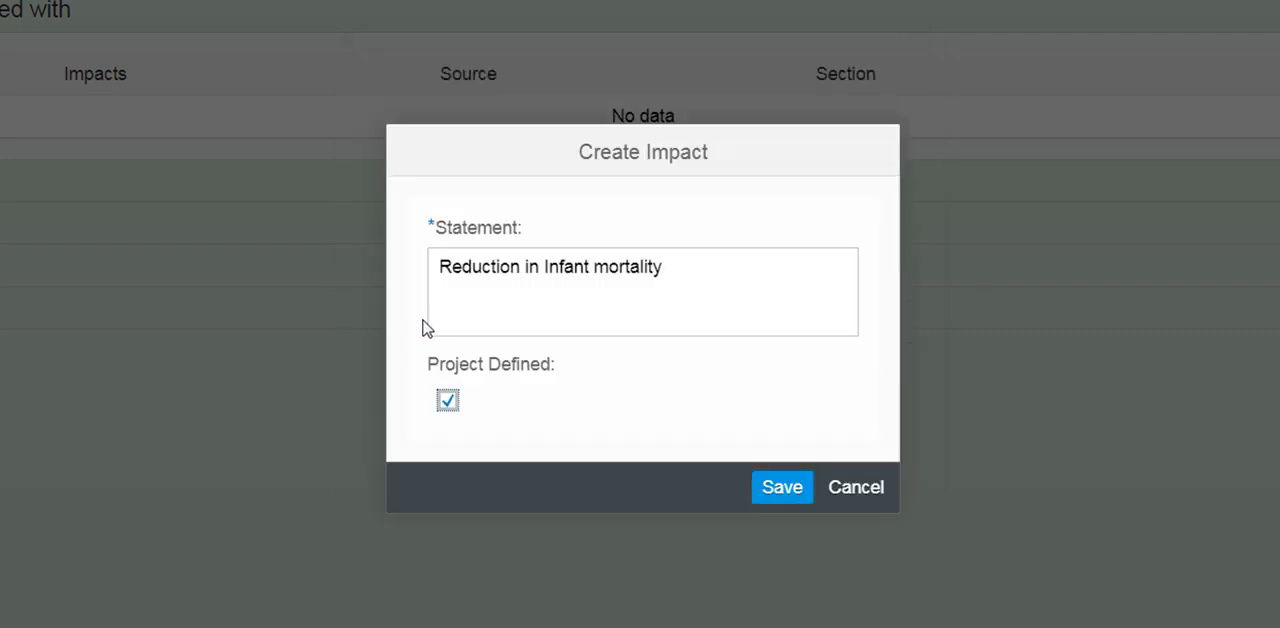
pyautogui.click(448, 400)
pyautogui.click(450, 402)
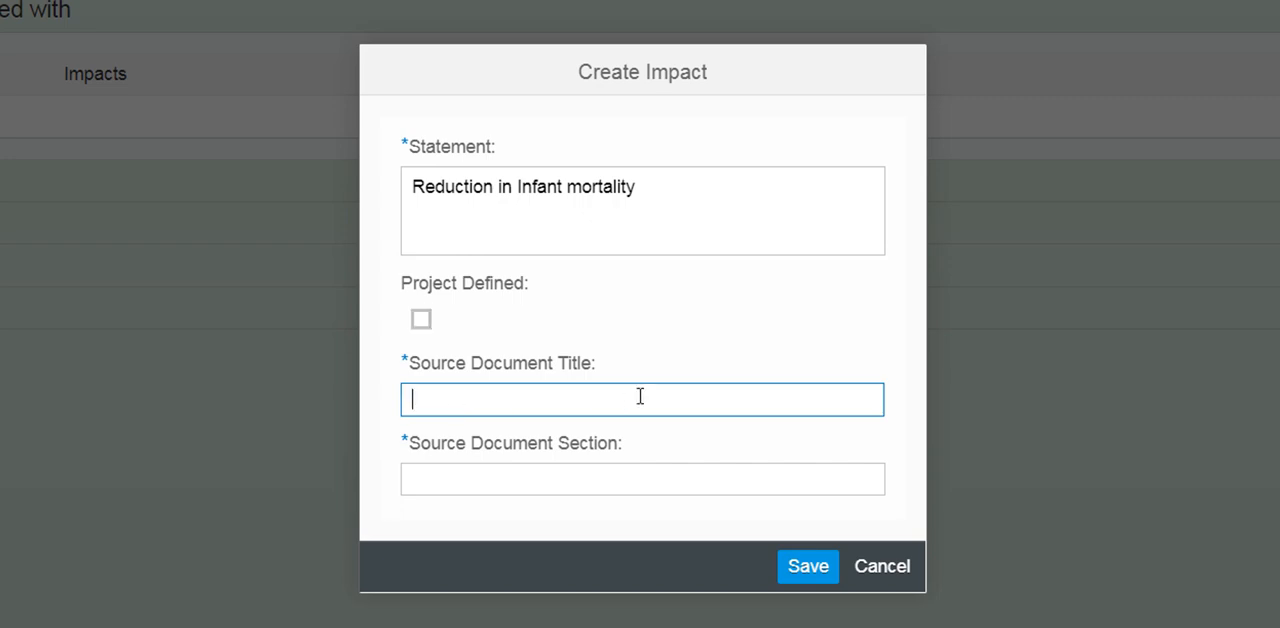
# Set the impact's source document title to "Bangladesh Bureau Statistics Report" and its section to "section 4.3 page 85", and save the impact
pyautogui.hotkey('alt', 'Tab')
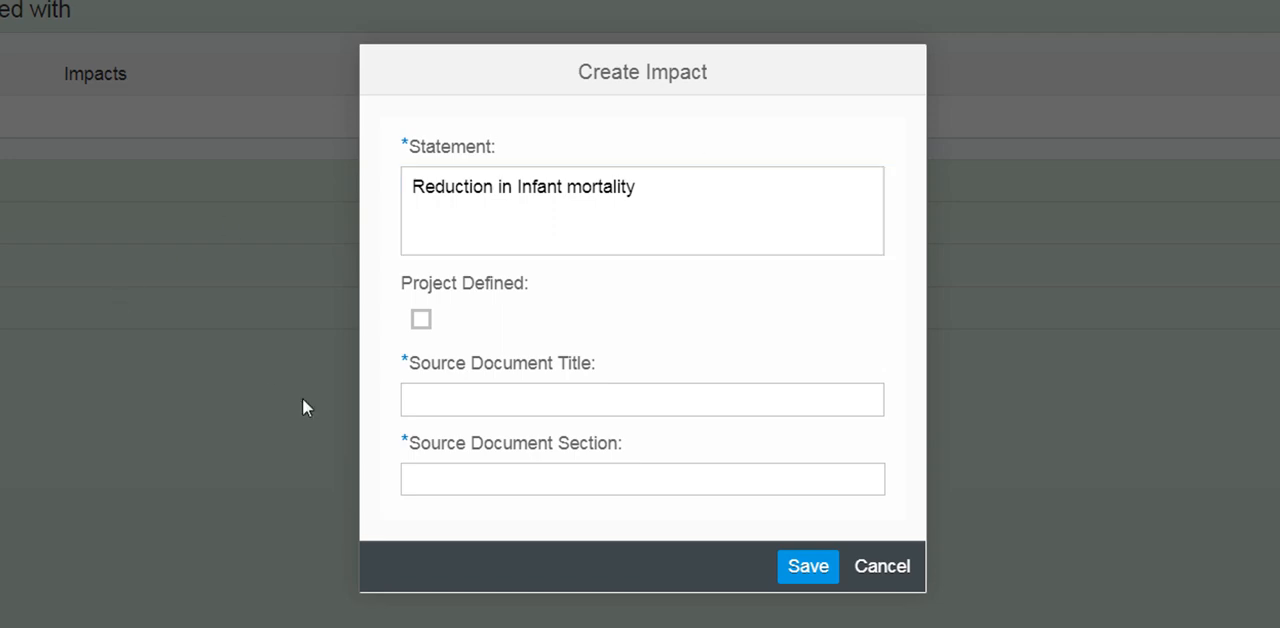
pyautogui.click(473, 400)
pyautogui.hotkey('ctrl', 'v')
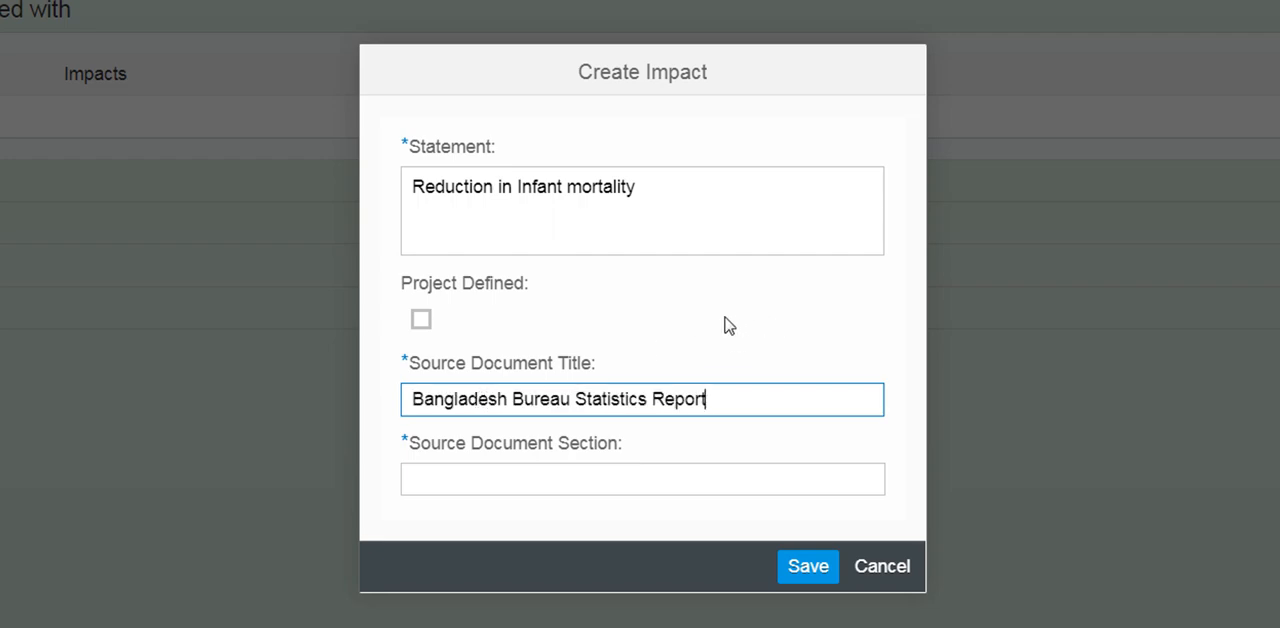
pyautogui.click(600, 475)
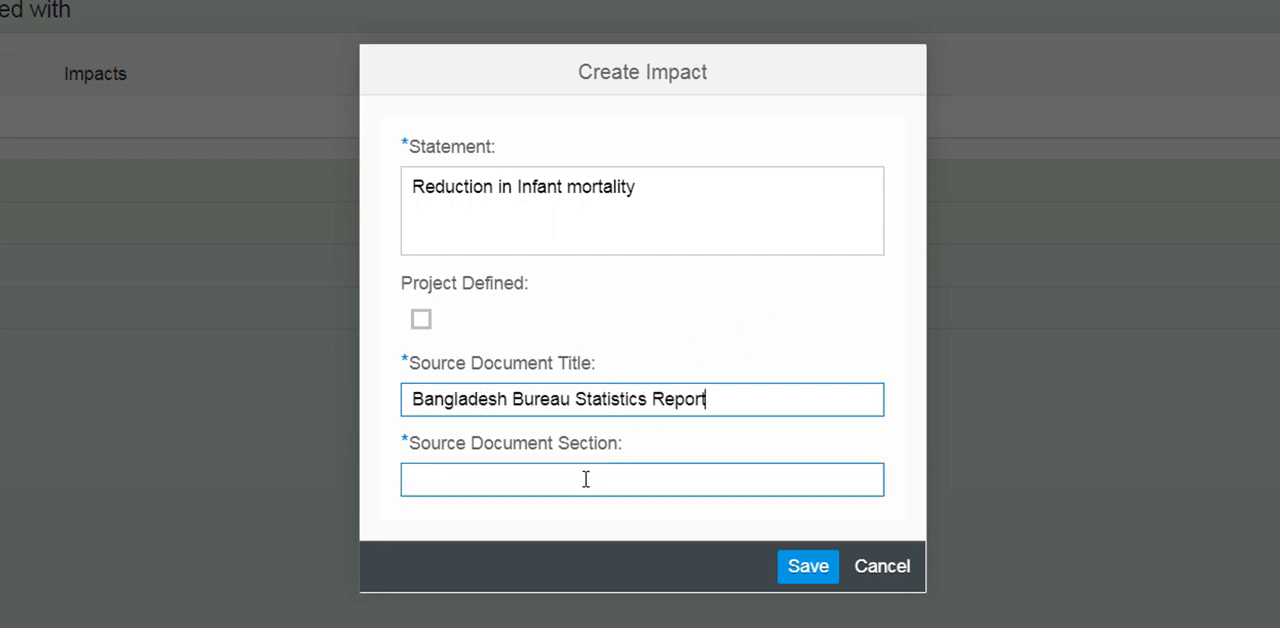
pyautogui.click(586, 479)
pyautogui.write('section ')
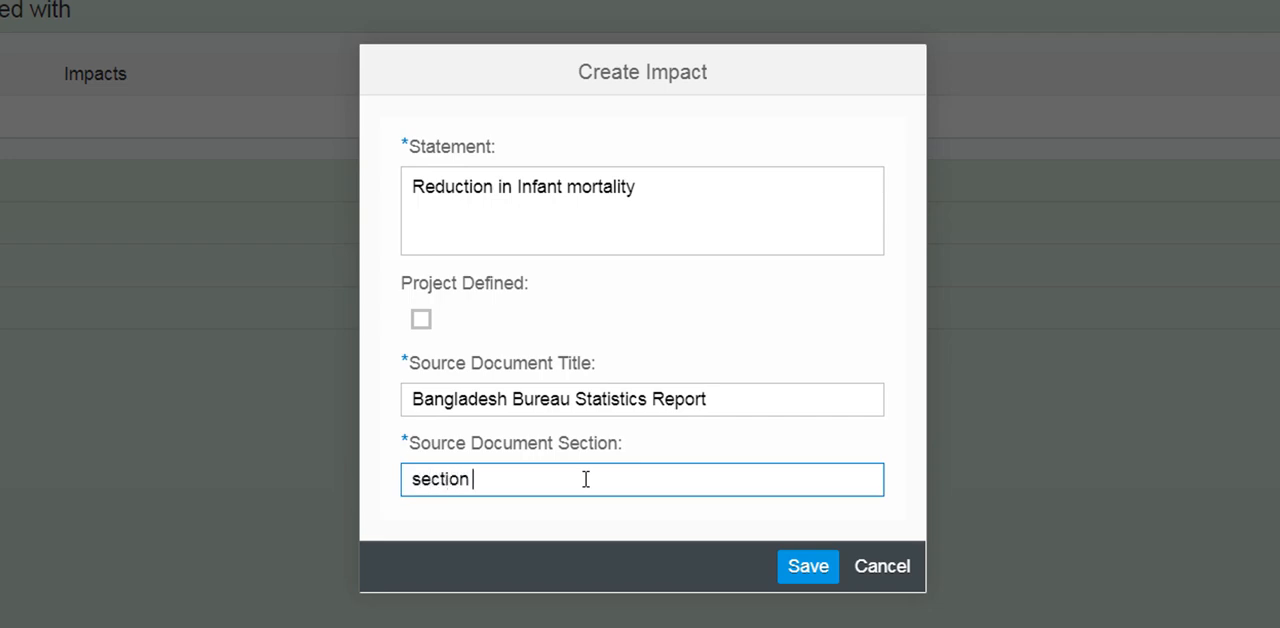
pyautogui.write('4.3 page')
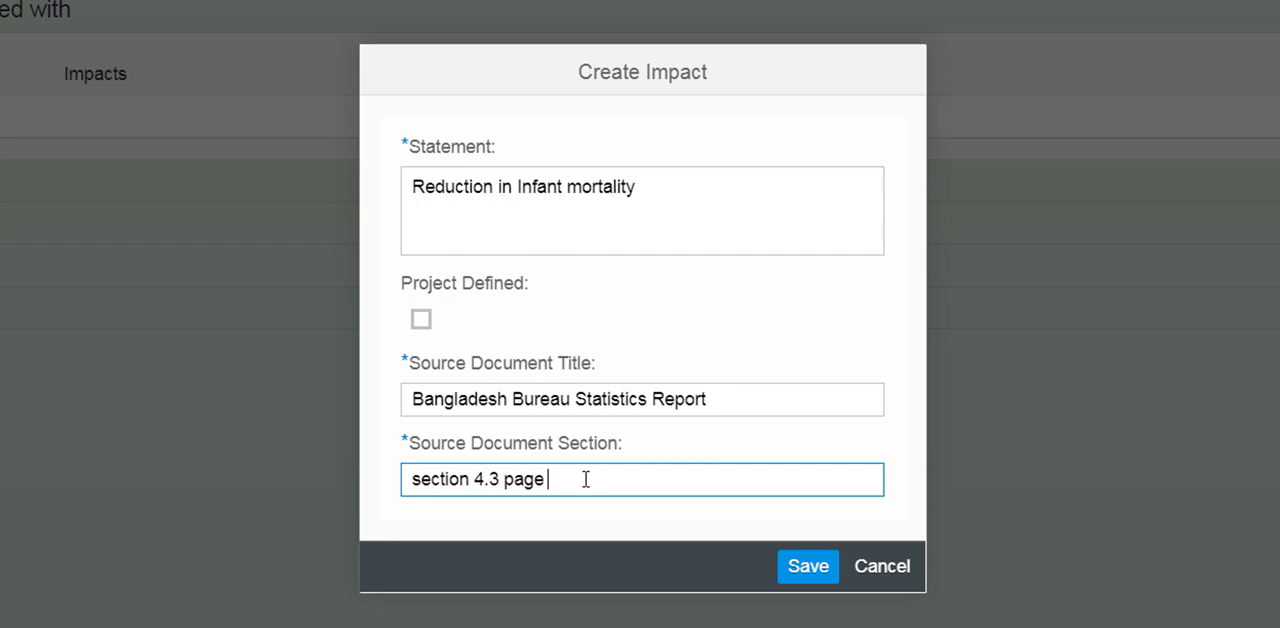
pyautogui.write(' 85')
pyautogui.click(800, 568)
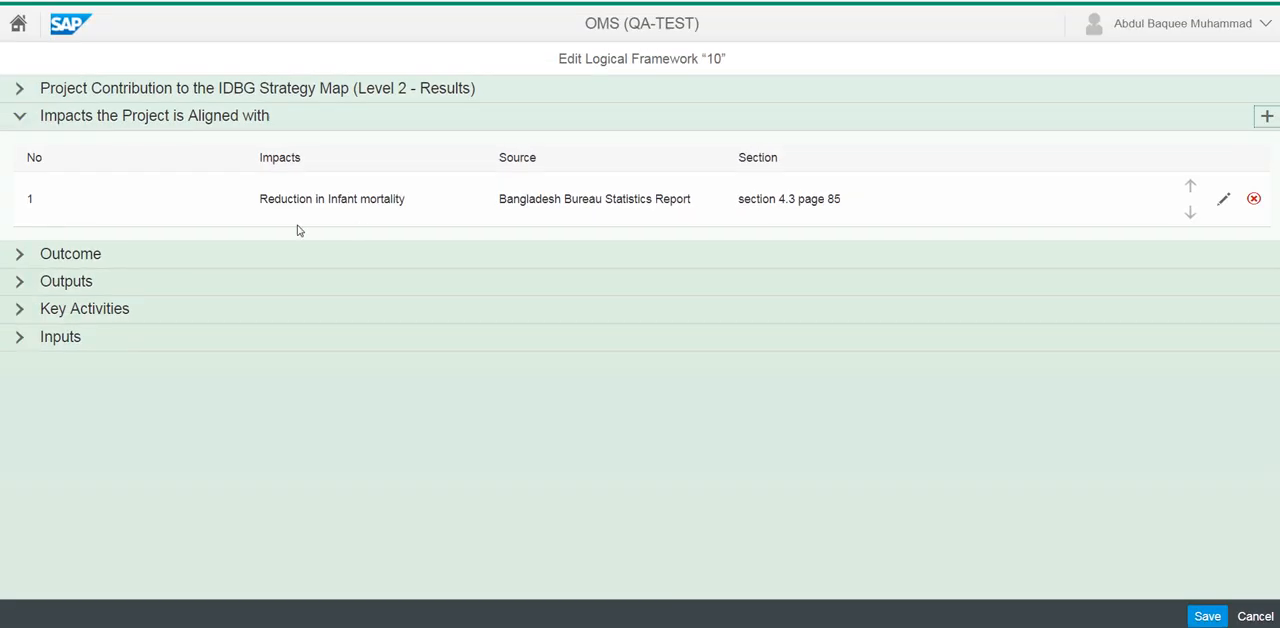
# Create a second impact the project is aligned with, with the statement "Reduction in waterborne disease"
pyautogui.click(1265, 119)
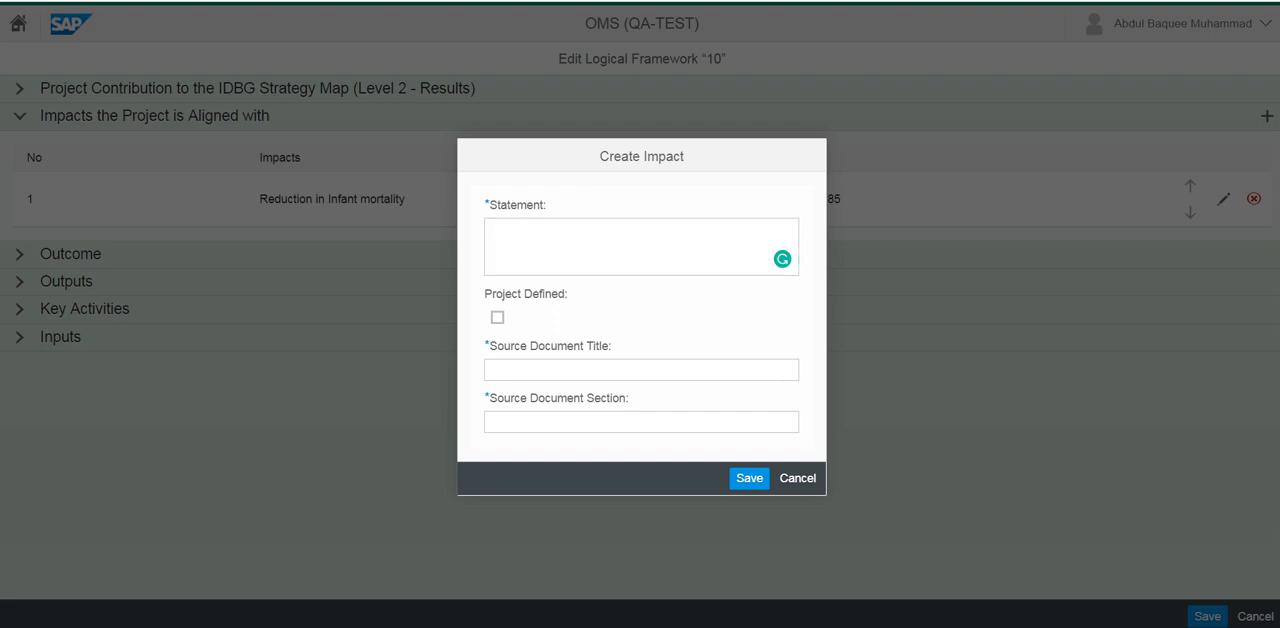
pyautogui.click(506, 230)
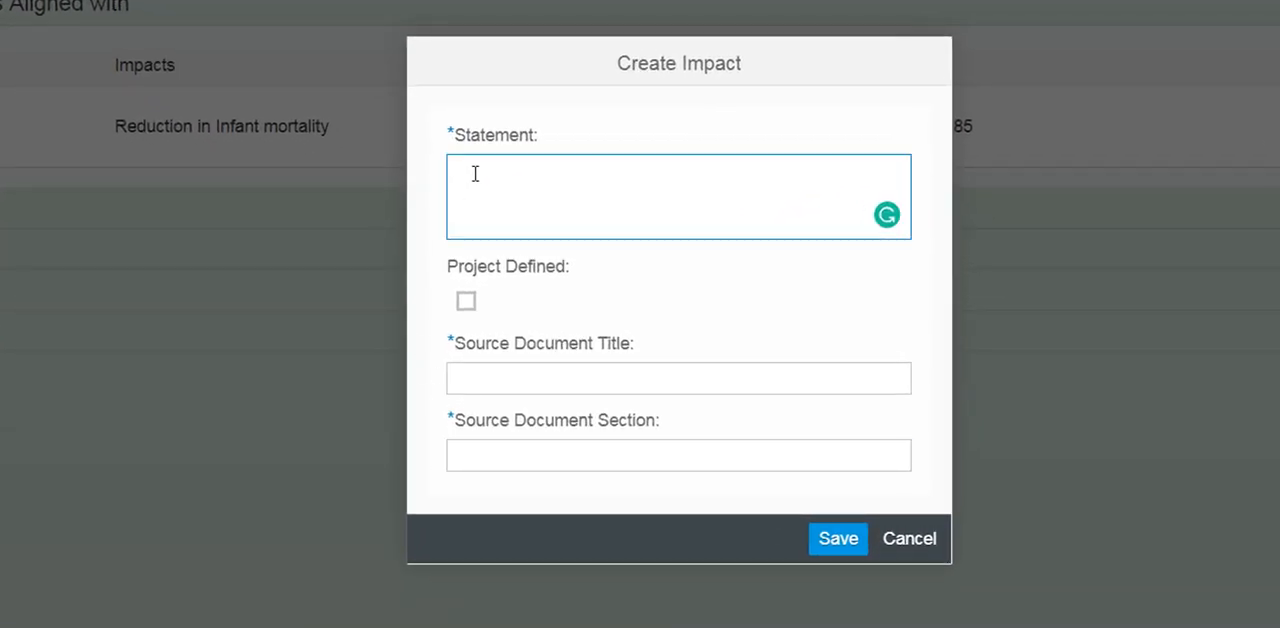
pyautogui.write('Reduction in waterborne disease')
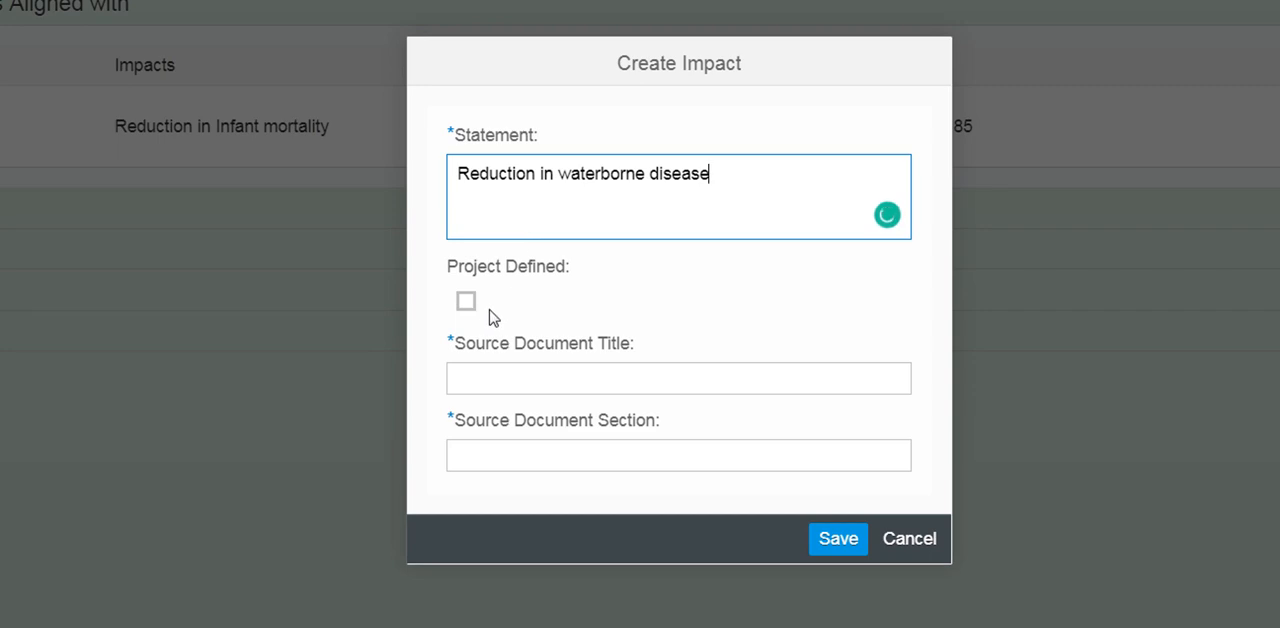
# Set the new impact's source document title to "WHO Report" and its section to "section 3.4 page 54", and save the impact
pyautogui.click(496, 372)
pyautogui.click(527, 367)
pyautogui.write('WO')
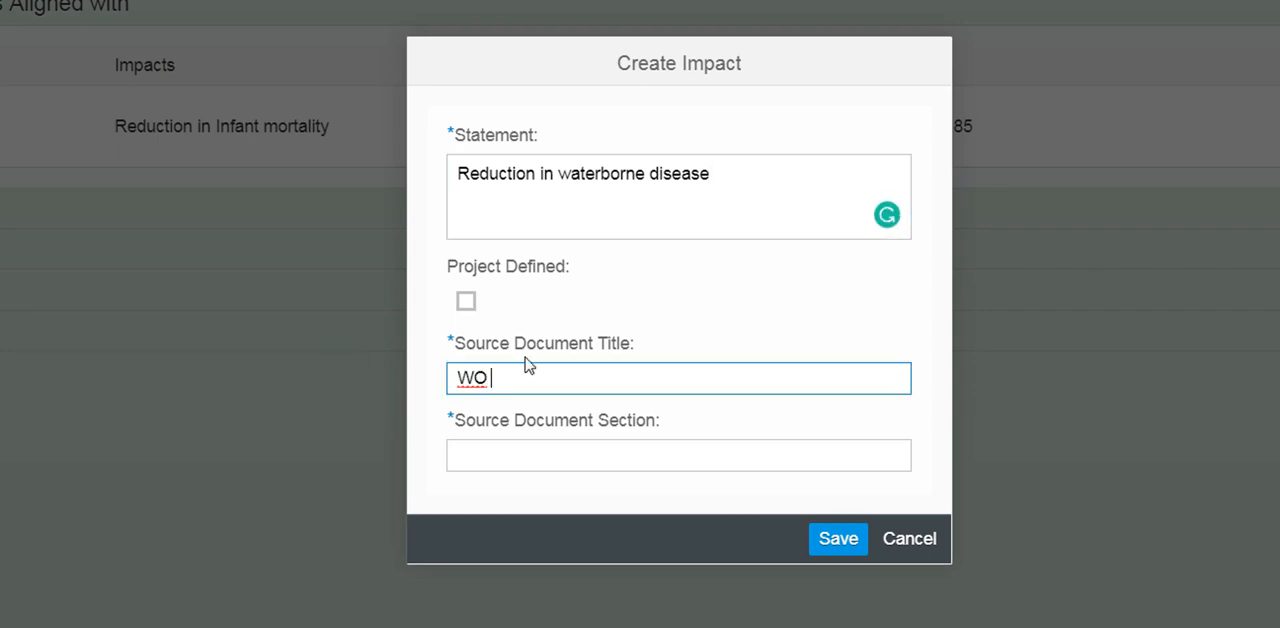
pyautogui.press('BackSpace')
pyautogui.write('HO Report')
pyautogui.press('Tab')
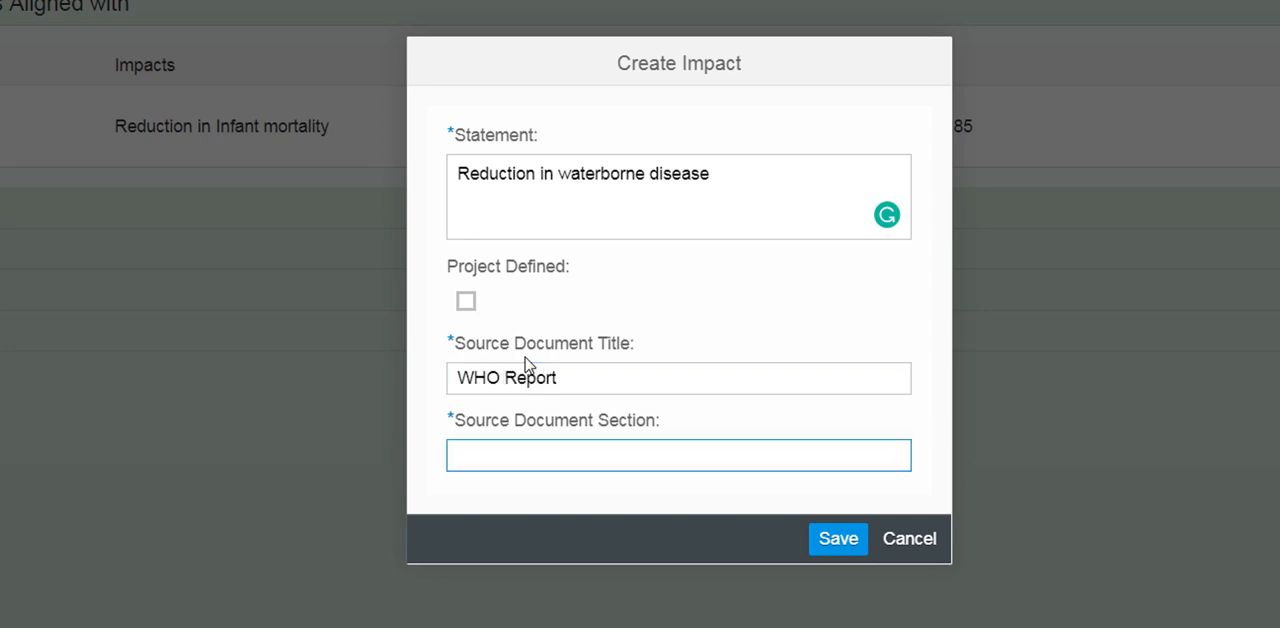
pyautogui.write('section 3.4 page ')
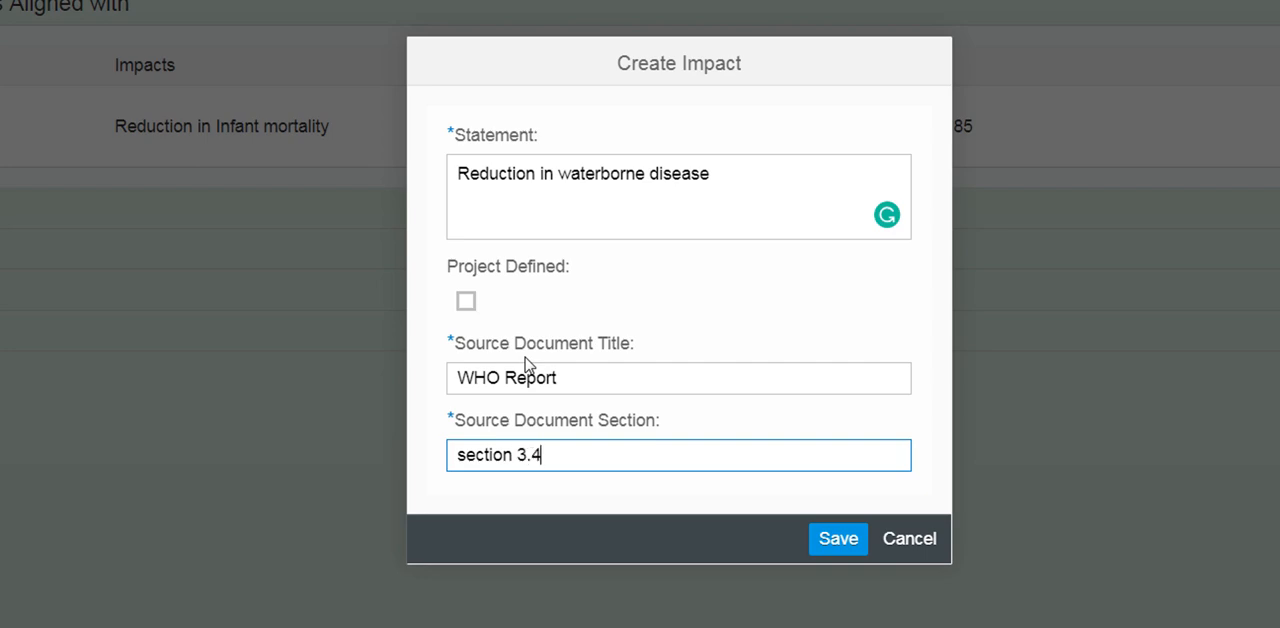
pyautogui.write('54')
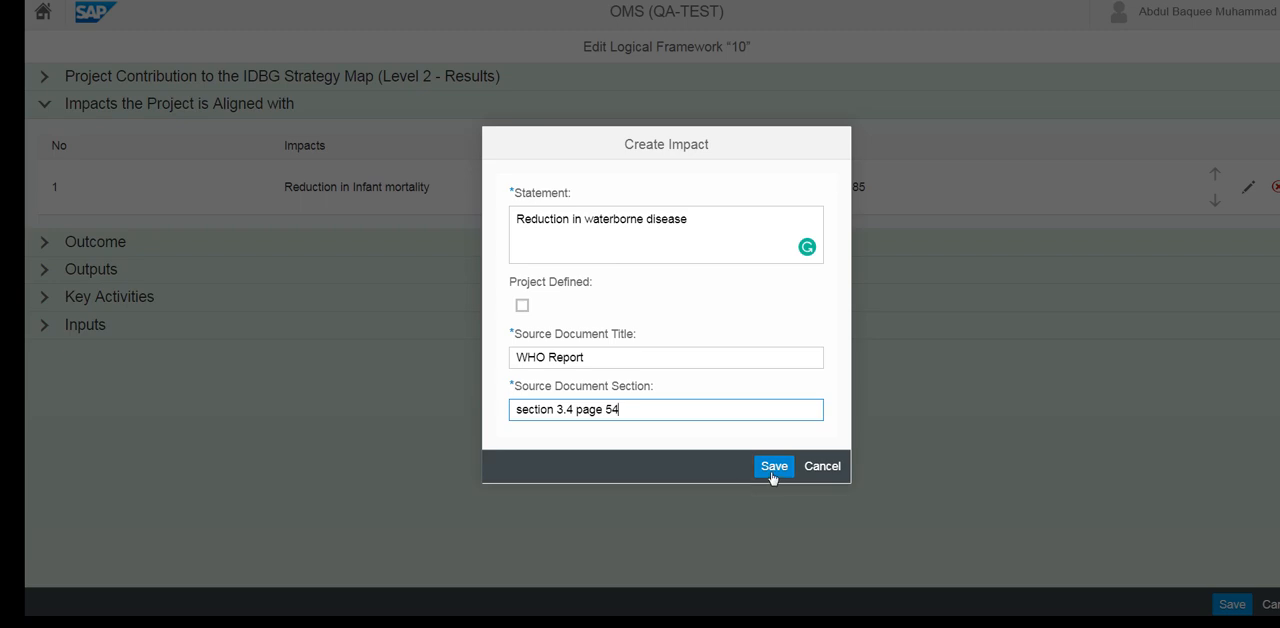
pyautogui.click(774, 466)
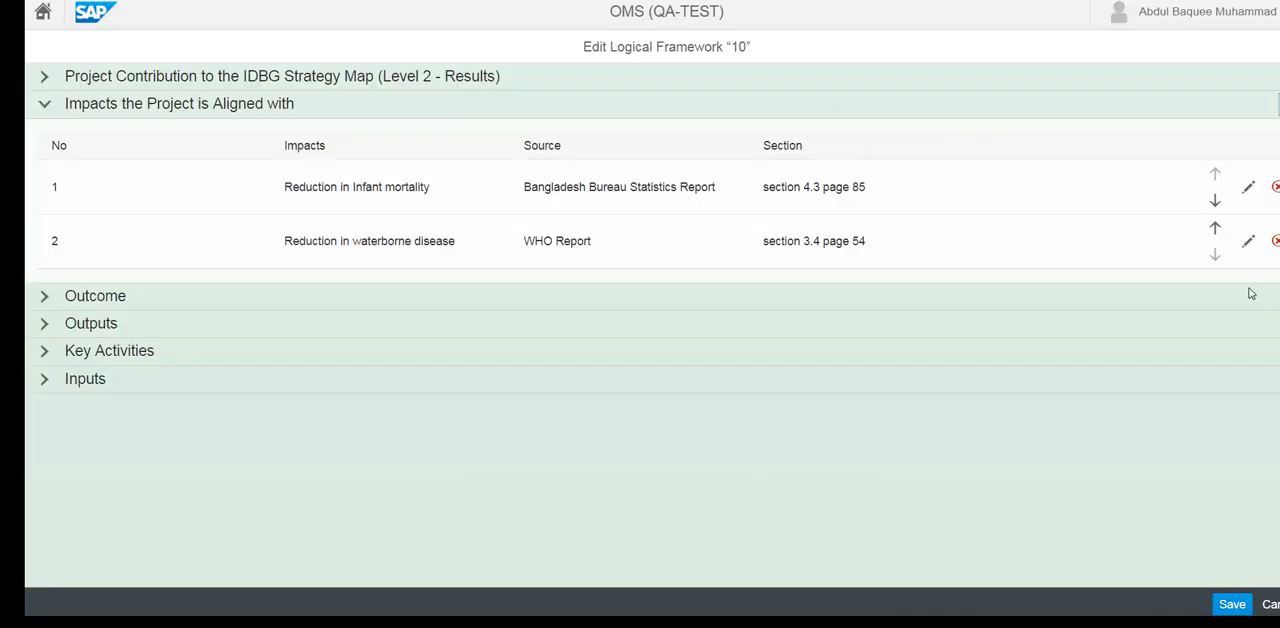
# Swap the order of the two impacts and swap it back, and open the infant mortality impact for editing, cancelling without changes
pyautogui.click(1216, 229)
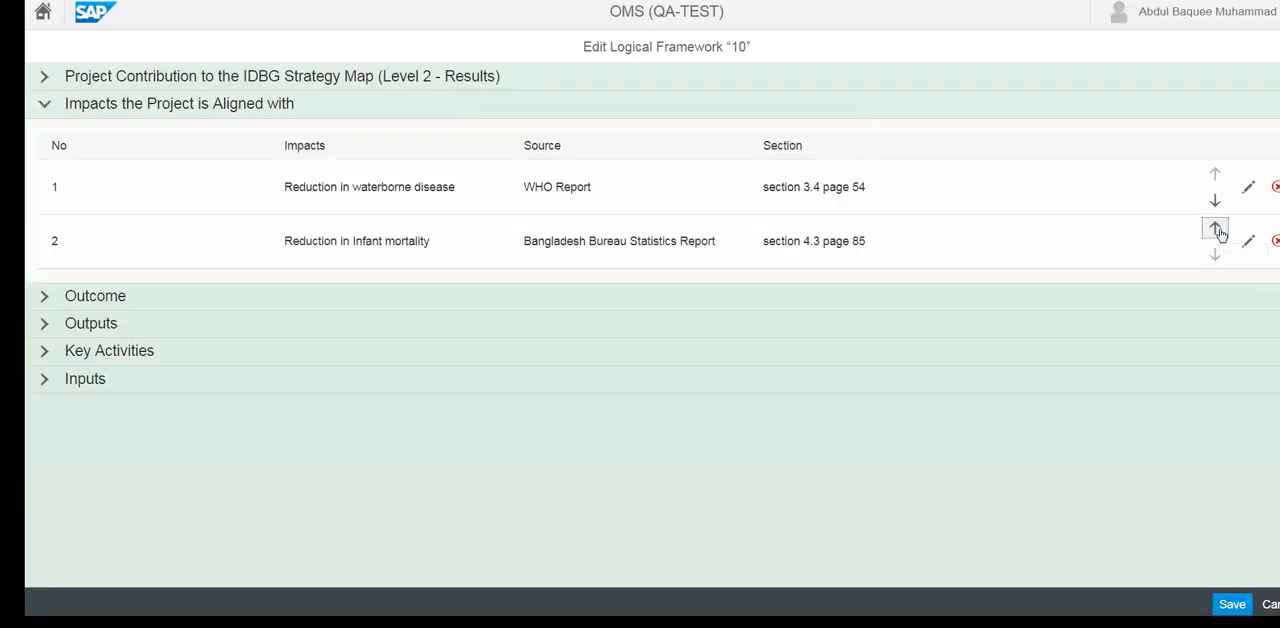
pyautogui.click(1215, 201)
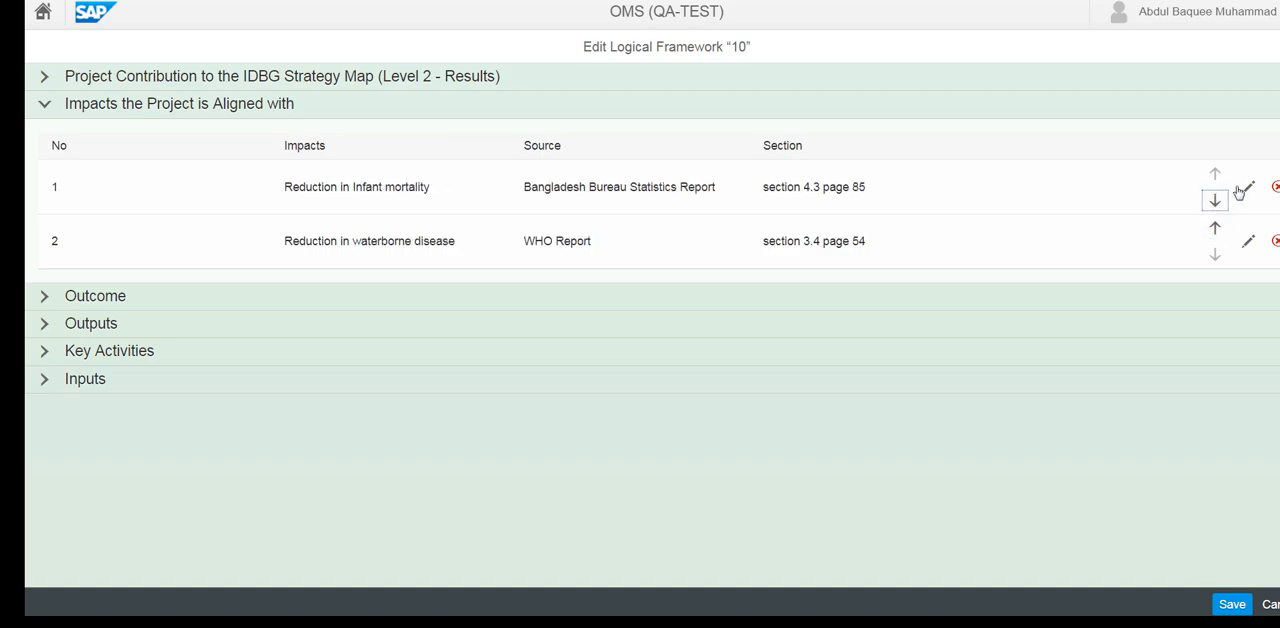
pyautogui.click(1245, 189)
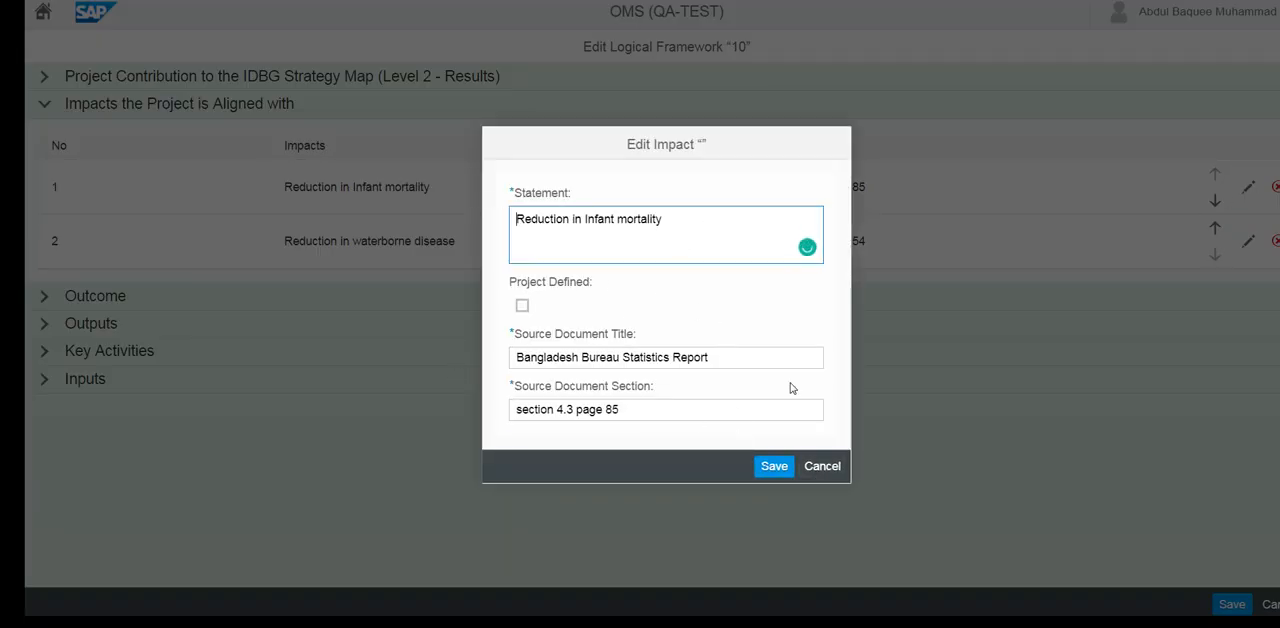
pyautogui.click(820, 466)
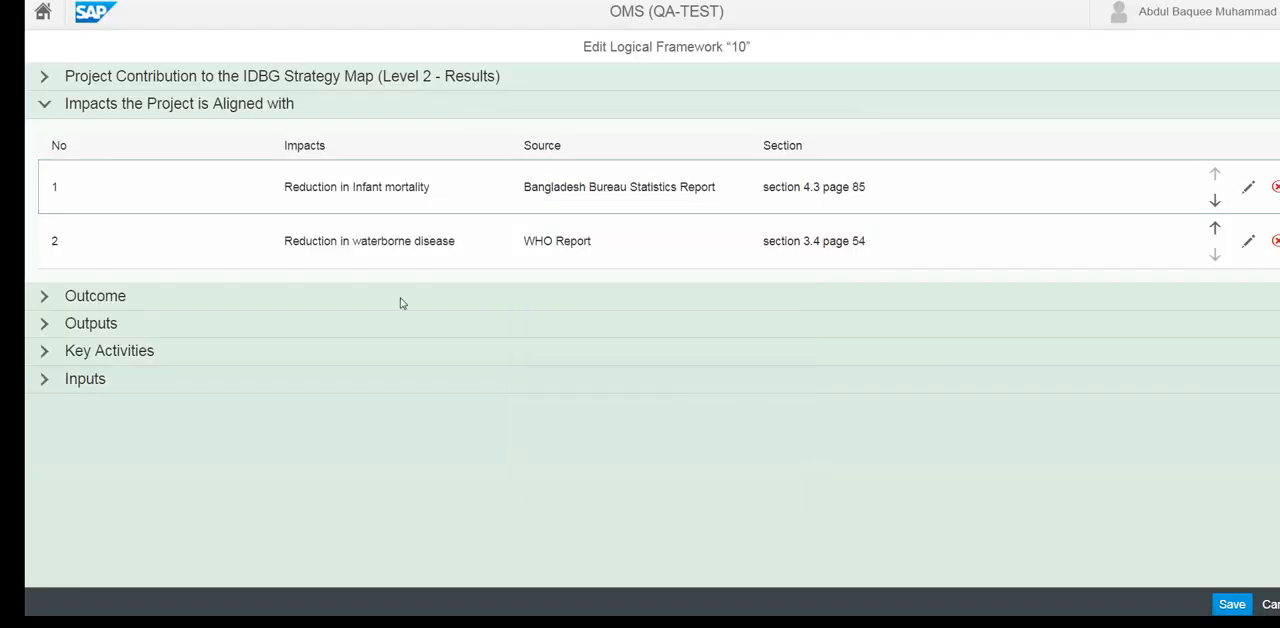
# Save the logical framework and review the impacts the project is aligned with in the project overview
pyautogui.click(1228, 606)
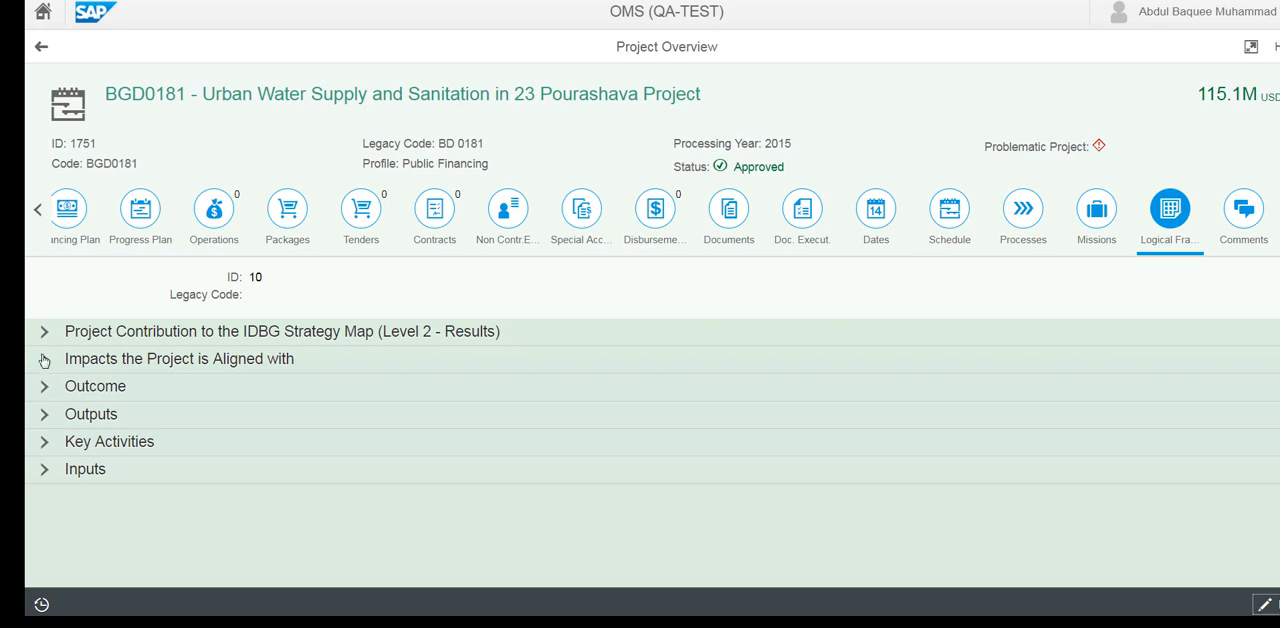
pyautogui.click(44, 360)
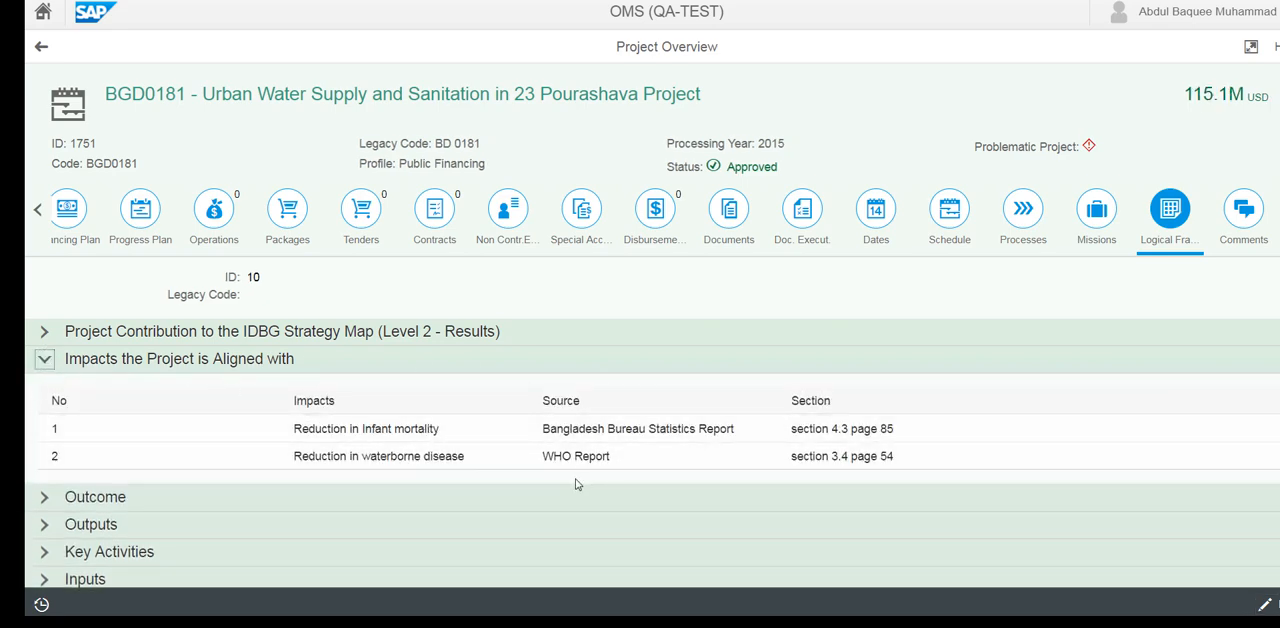
pyautogui.moveTo(810, 622)
pyautogui.scroll(-1, 1036, 340)
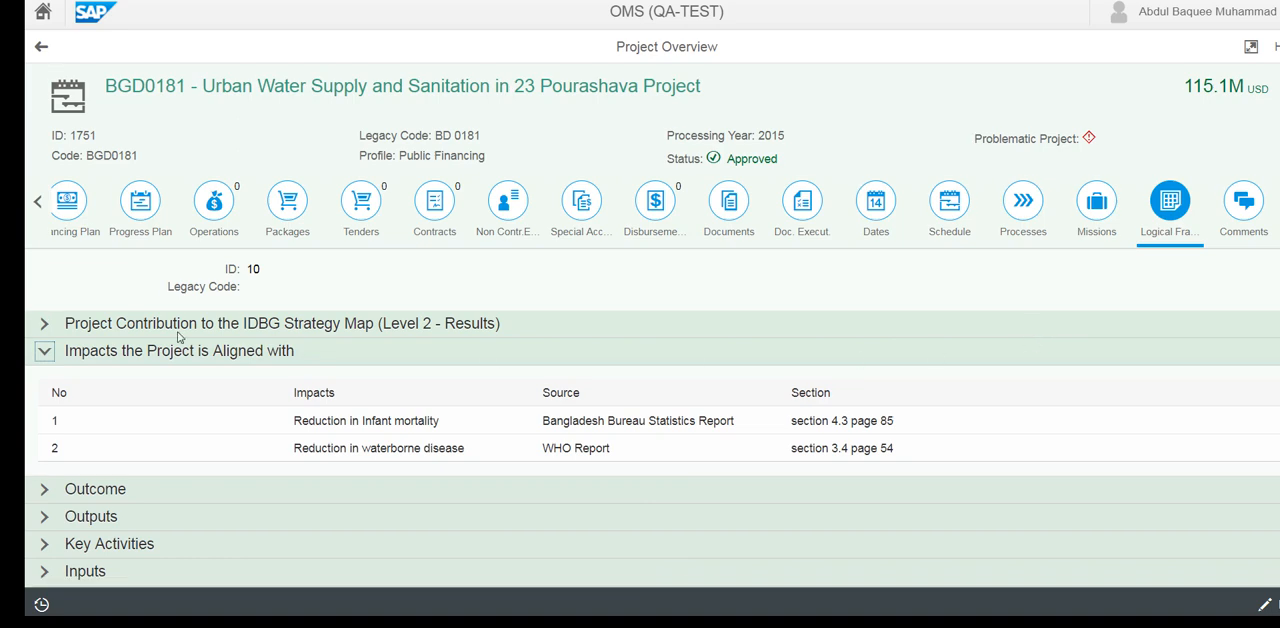
pyautogui.click(42, 356)
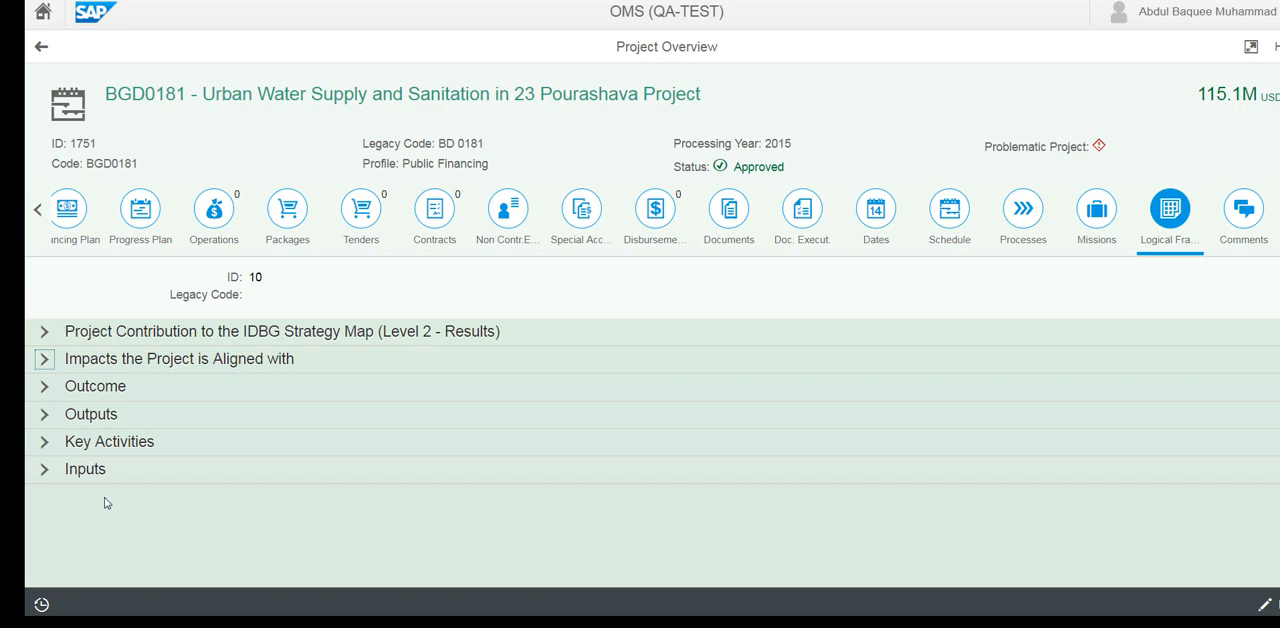
# Examine the IDB financing and co-financing amounts in the logical framework's Inputs section, and collapse the section
pyautogui.click(45, 470)
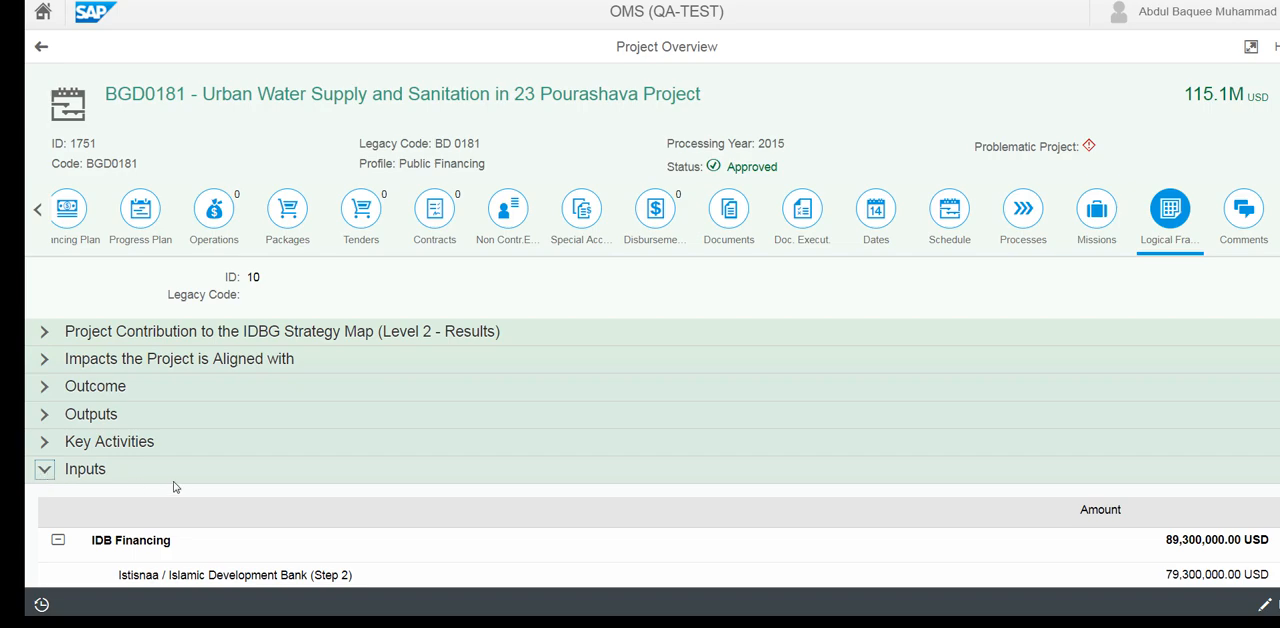
pyautogui.scroll(-2, 201, 428)
pyautogui.scroll(-2, 201, 425)
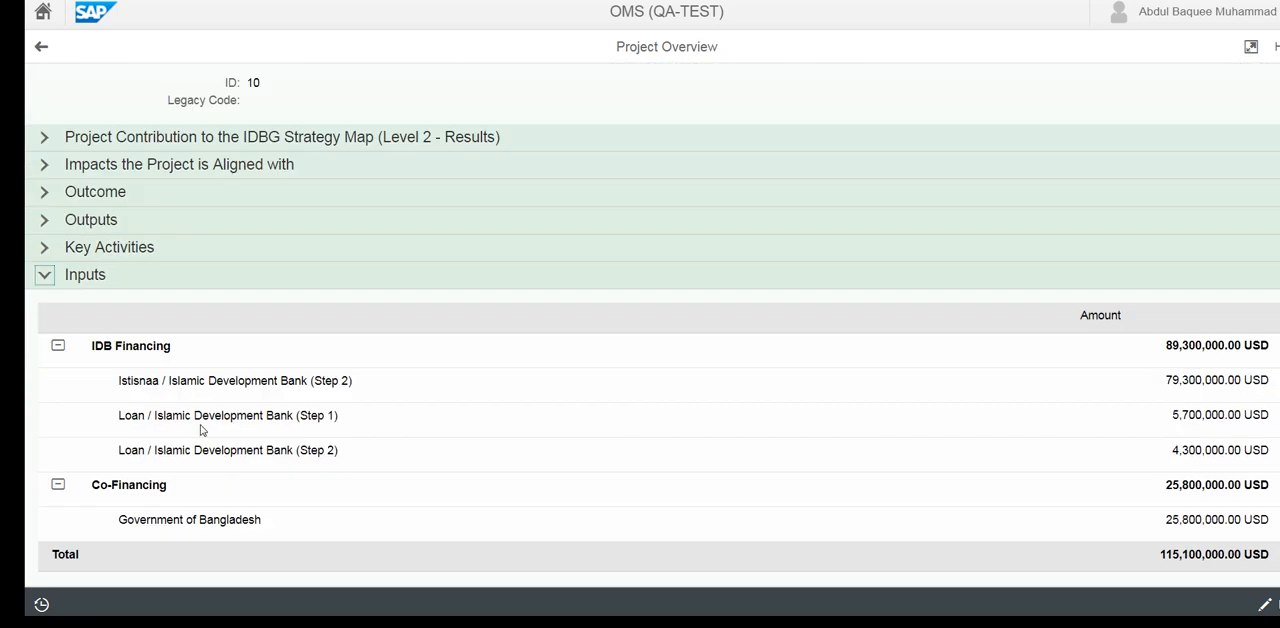
pyautogui.scroll(3, 201, 425)
pyautogui.click(45, 447)
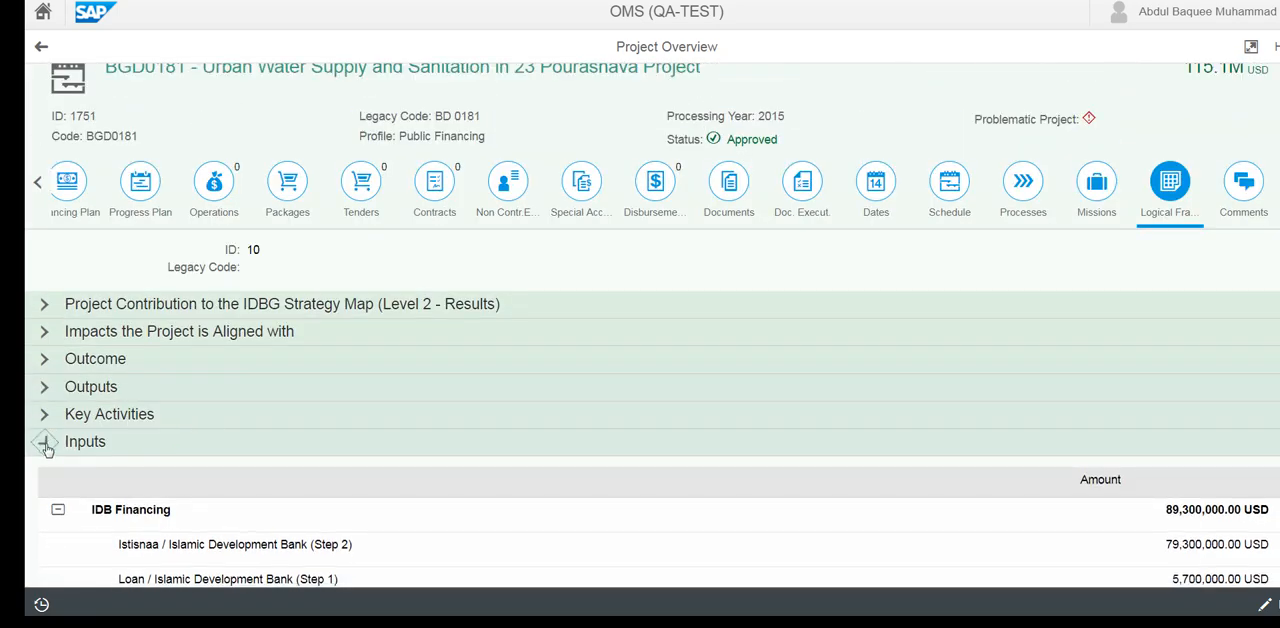